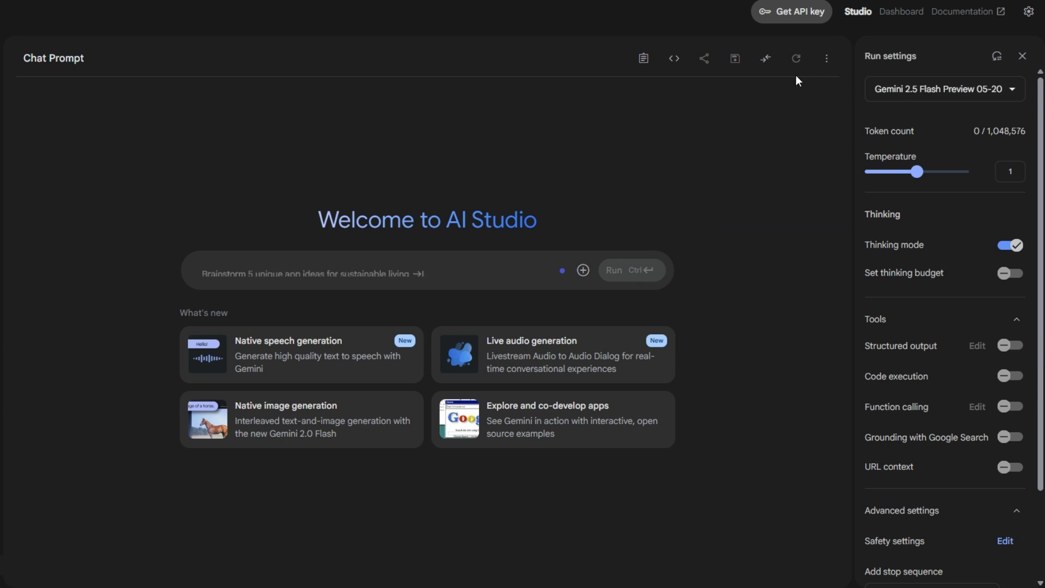
# Step: Start a side-by-side comparison of Gemini 2.5 Flash Preview 05-20 with Gemini 2.5 Flash Preview 04-17 as the second model
pyautogui.click(912, 101)
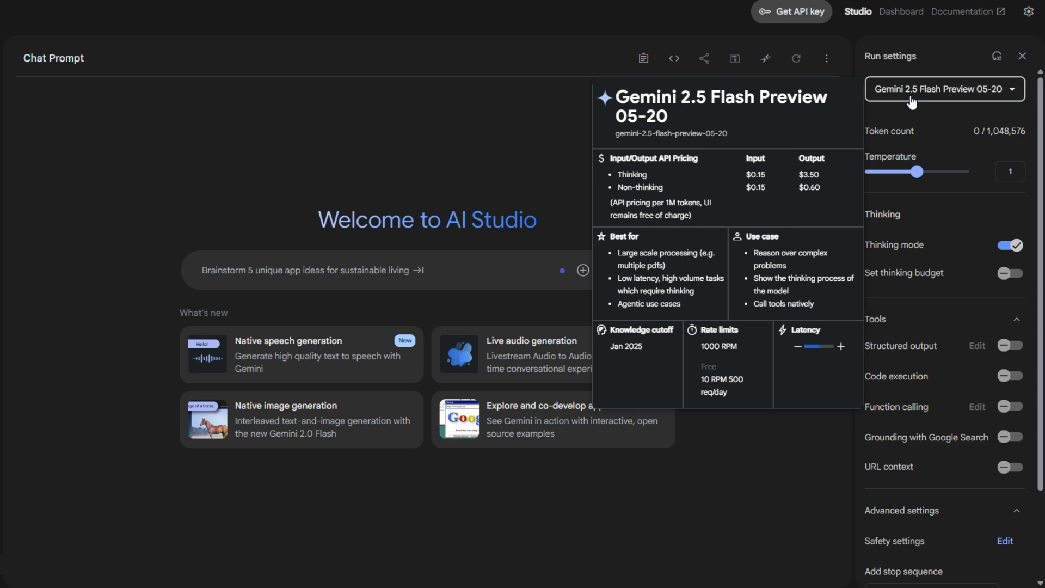
pyautogui.moveTo(790, 166)
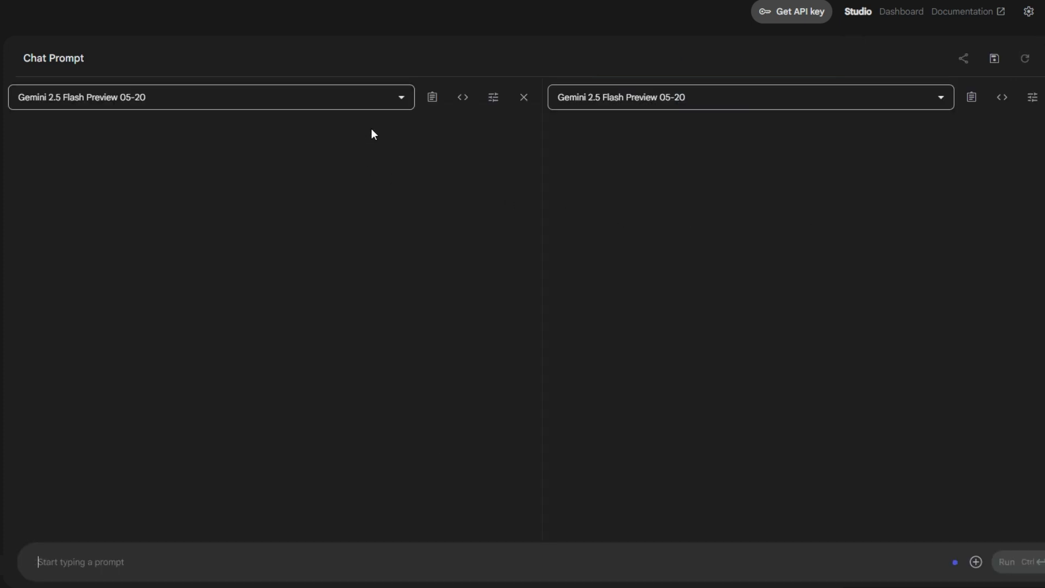
pyautogui.click(704, 98)
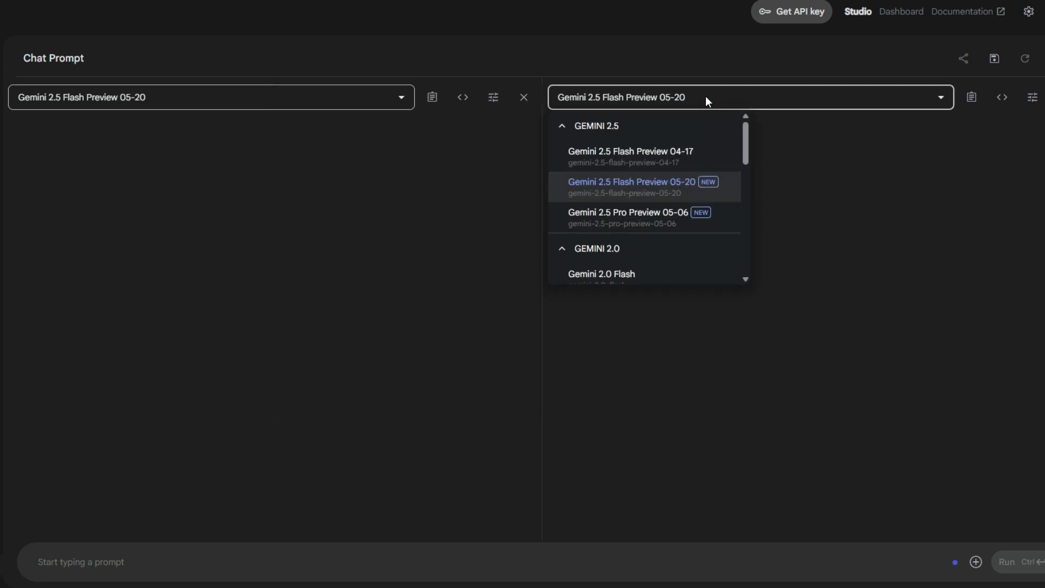
pyautogui.click(646, 163)
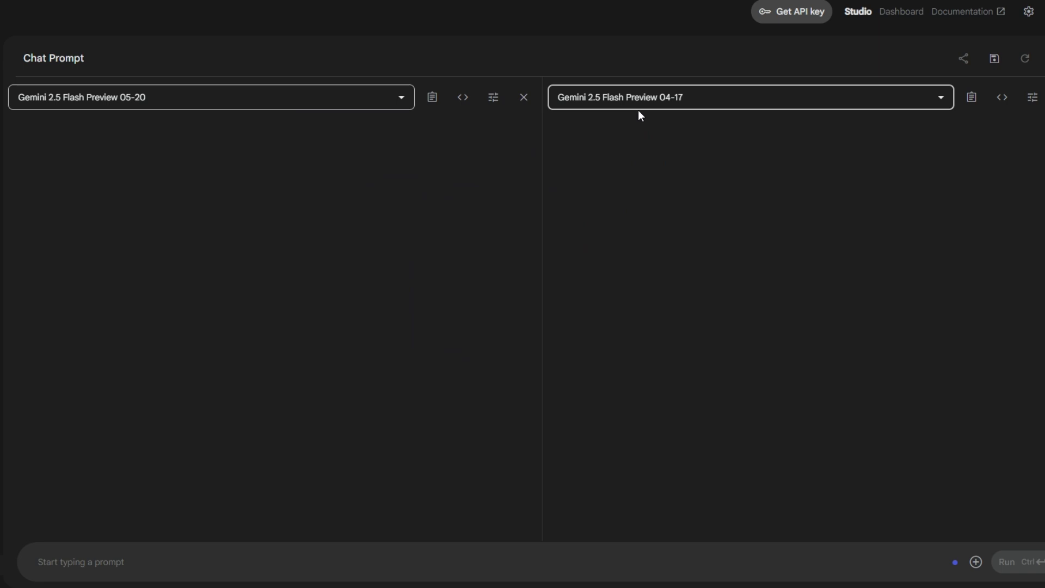
# Step: Paste the prompt for the Infotech4you educational platform in HTML, CSS and JavaScript, review it and run it on both models
pyautogui.click(105, 558)
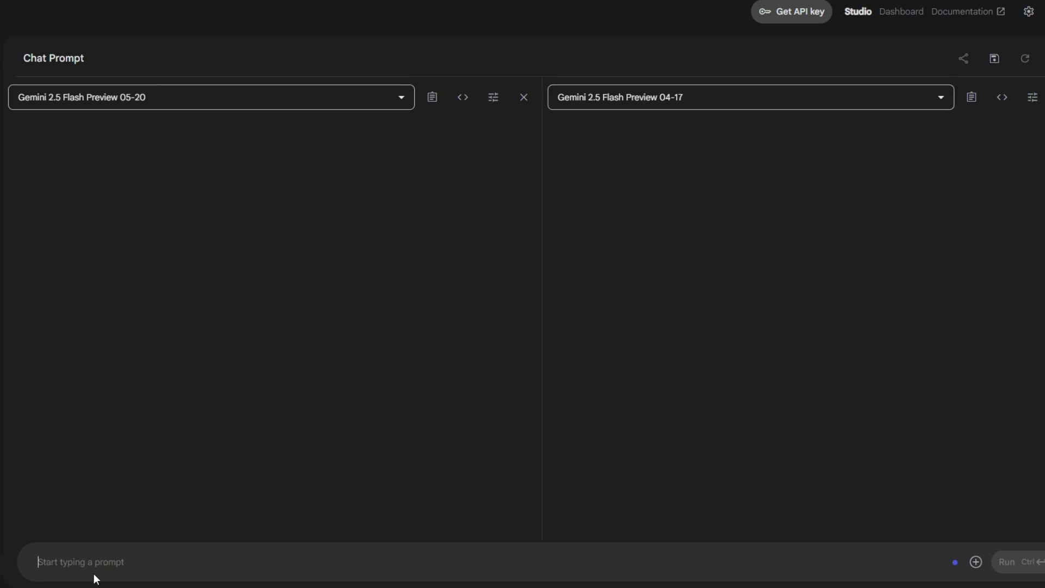
pyautogui.hotkey('ctrl', 'v')
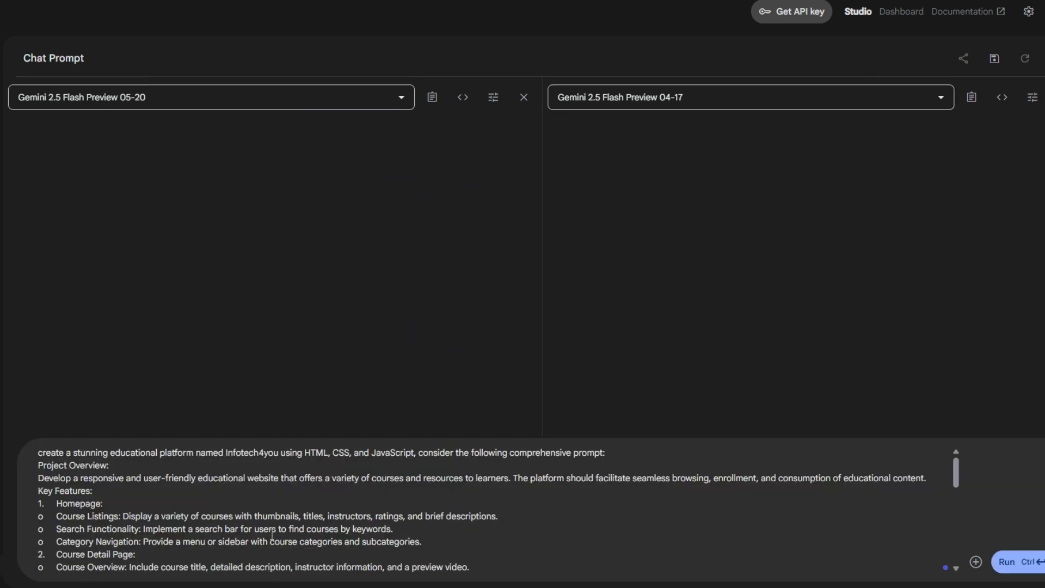
pyautogui.scroll(-3, 120, 528)
pyautogui.scroll(3, 119, 528)
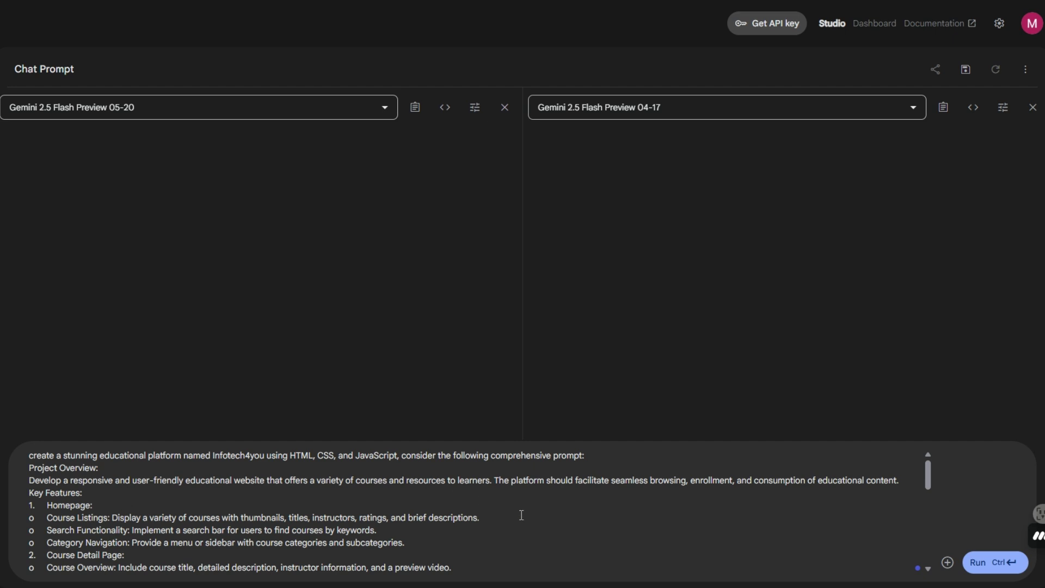
pyautogui.scroll(-3, 206, 507)
pyautogui.scroll(-3, 158, 542)
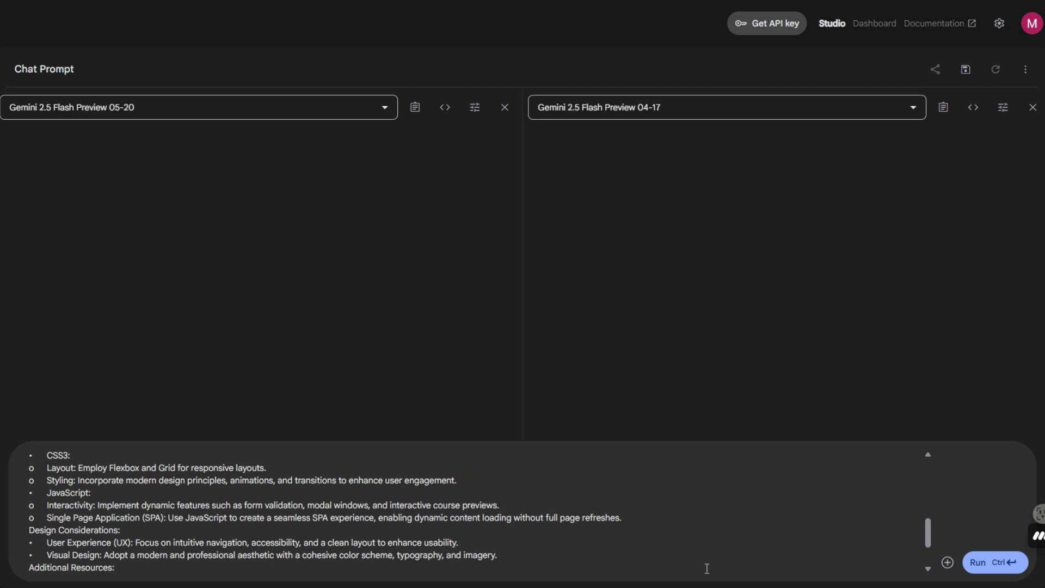
pyautogui.scroll(8, 269, 550)
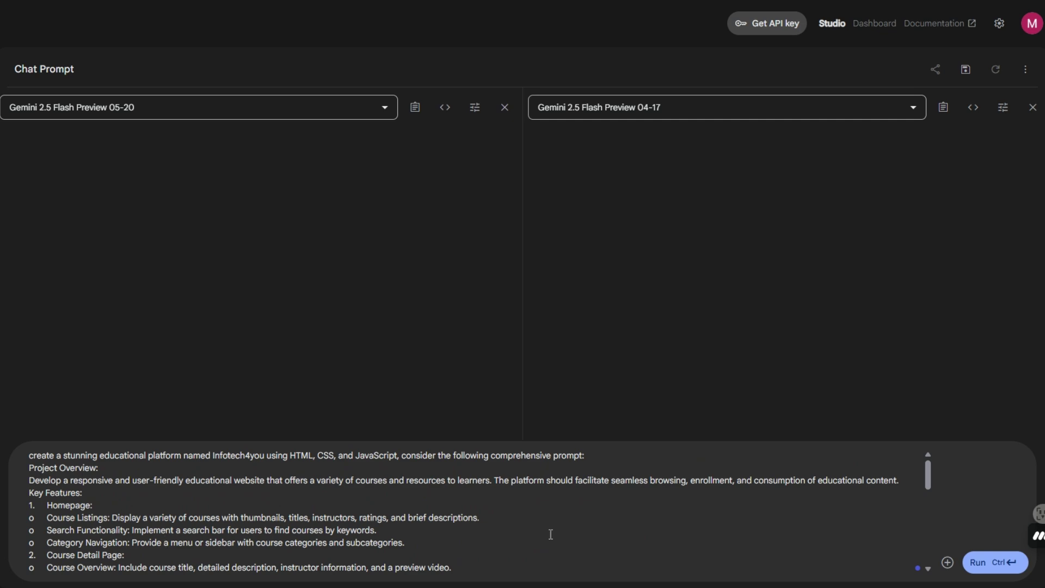
pyautogui.click(980, 567)
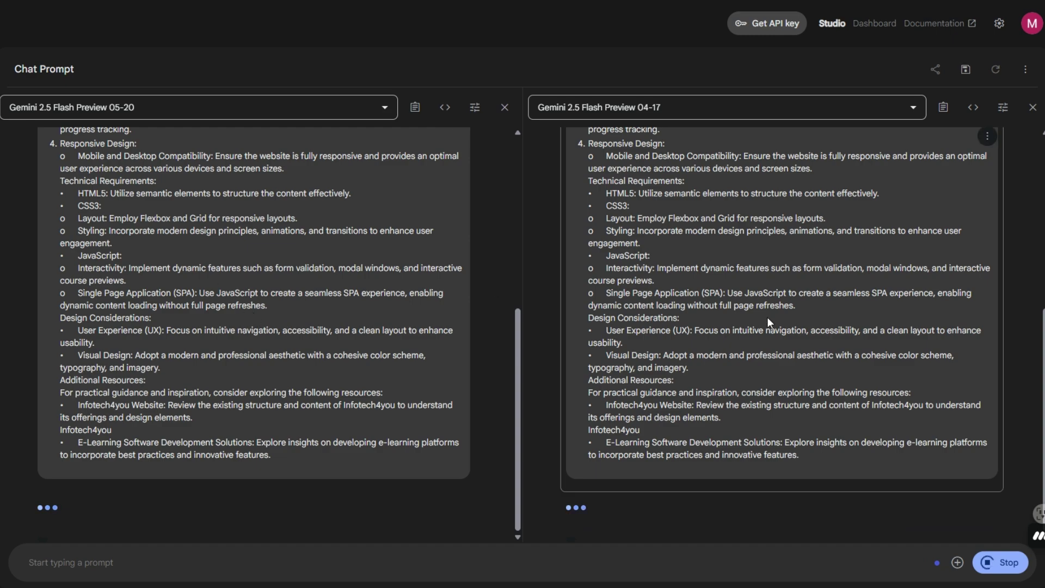
# Step: Review the submitted prompt and expand the thinking sections of both model responses
pyautogui.scroll(3, 357, 372)
pyautogui.scroll(4, 357, 371)
pyautogui.scroll(-10, 357, 371)
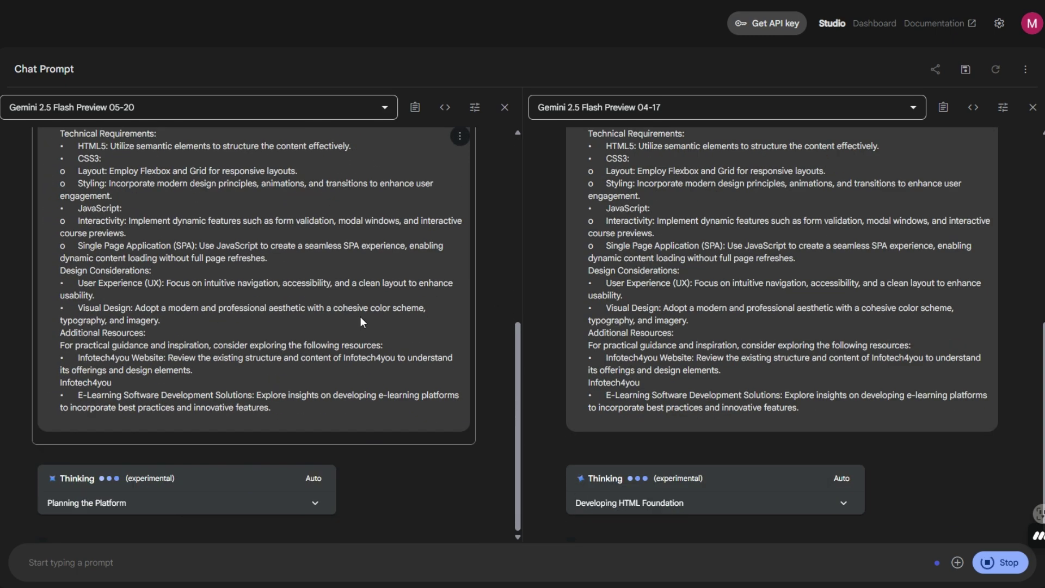
pyautogui.click(843, 503)
pyautogui.click(315, 503)
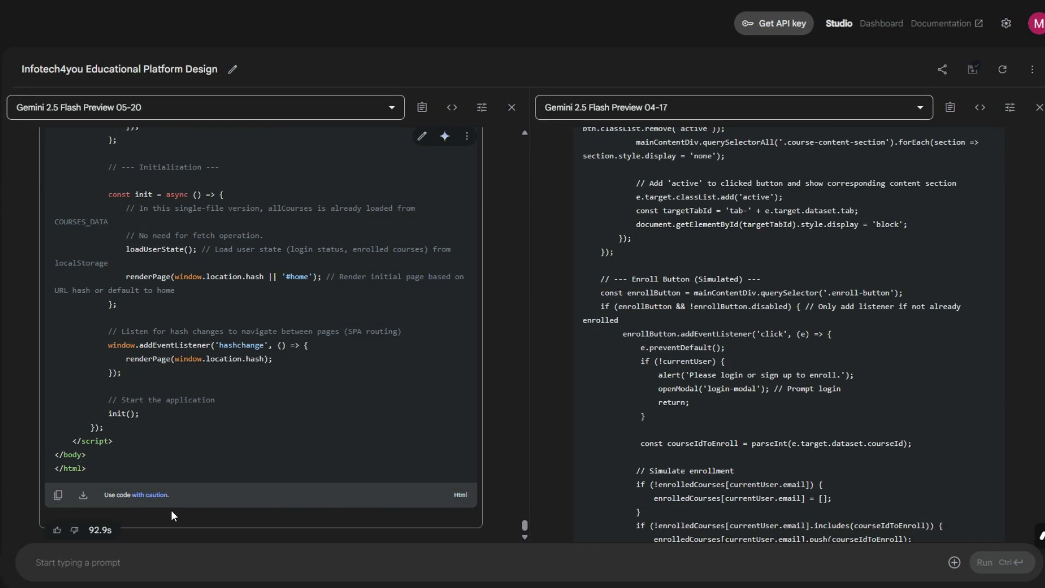
# Step: Copy the HTML code generated by Gemini 2.5 Flash Preview 05-20 and replace the placeholder text in the HTML viewer with it
pyautogui.click(58, 494)
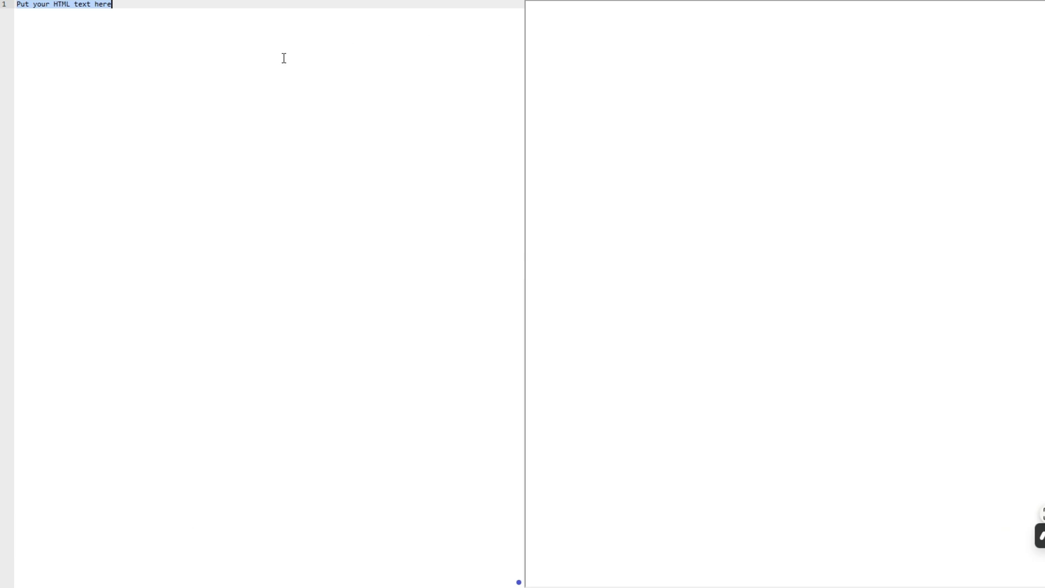
pyautogui.click(189, 28)
pyautogui.hotkey('ctrl', 'a')
pyautogui.hotkey('ctrl', 'v')
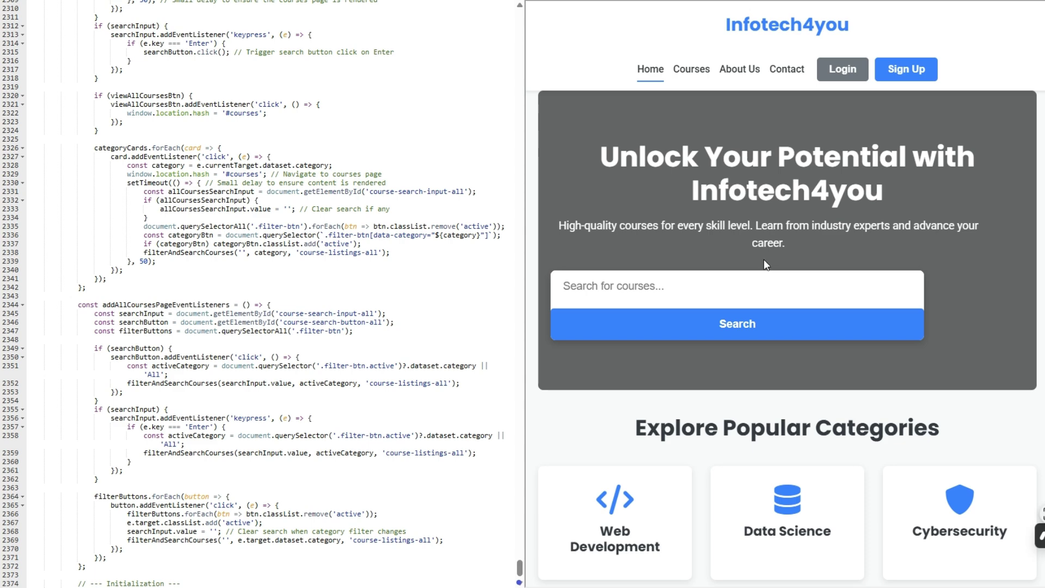
# Step: Look over the rendered homepage and test its course search with "Web development"
pyautogui.scroll(-2, 759, 249)
pyautogui.scroll(2, 760, 250)
pyautogui.click(681, 286)
pyautogui.scroll(-1, 718, 348)
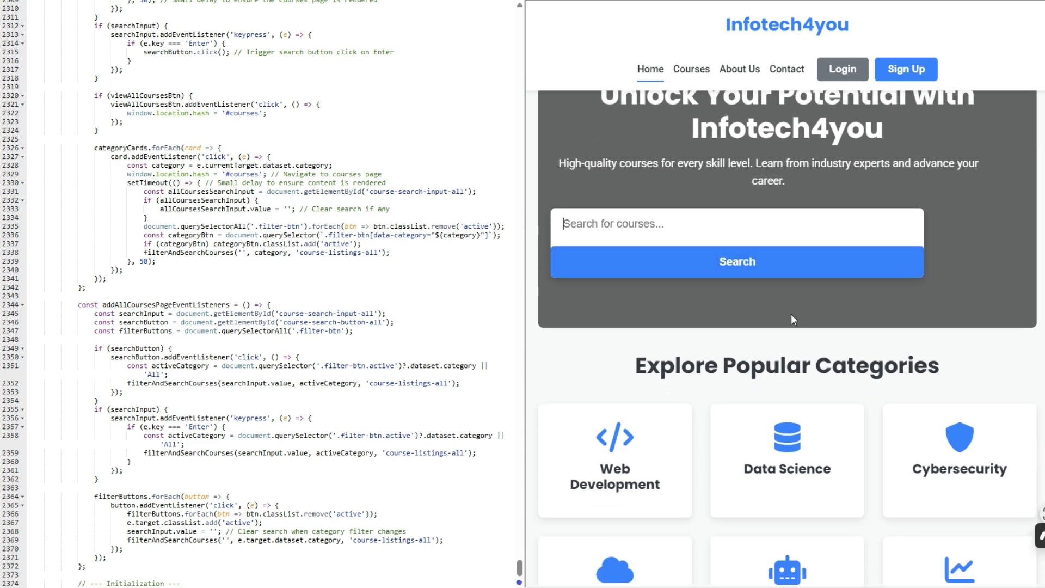
pyautogui.write('W')
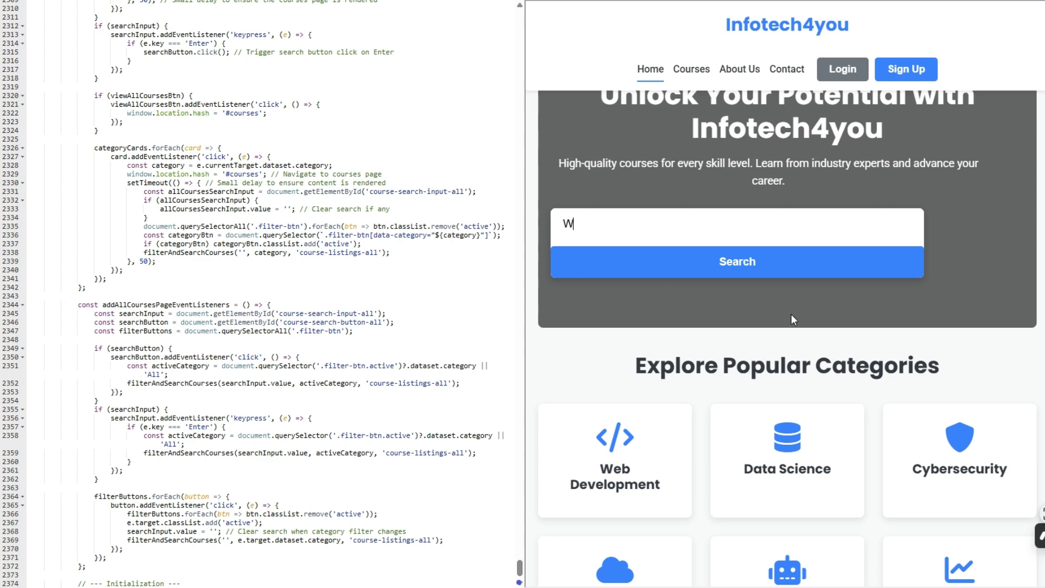
pyautogui.write('eb development')
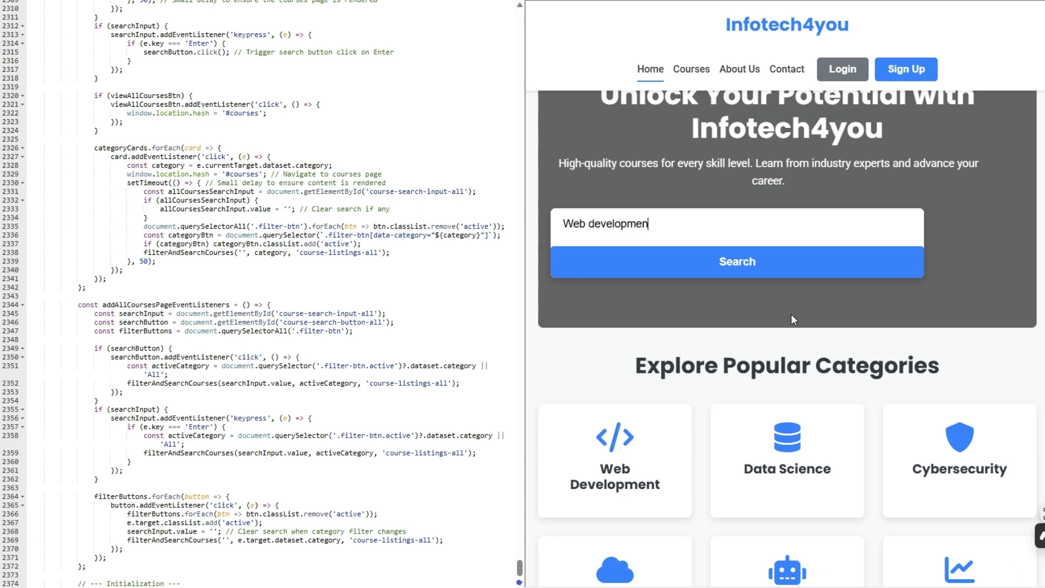
pyautogui.click(775, 266)
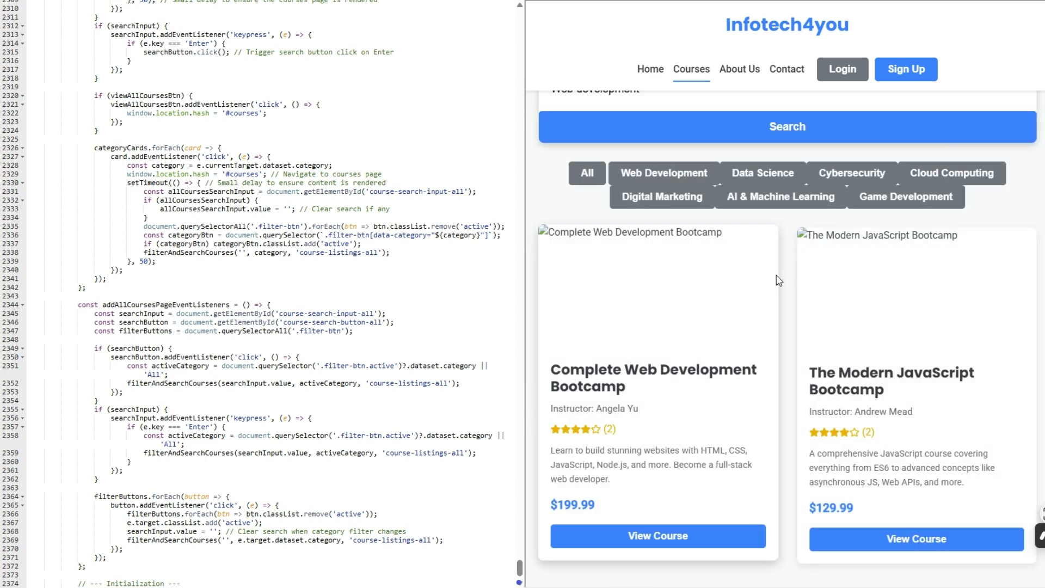
pyautogui.scroll(1, 634, 429)
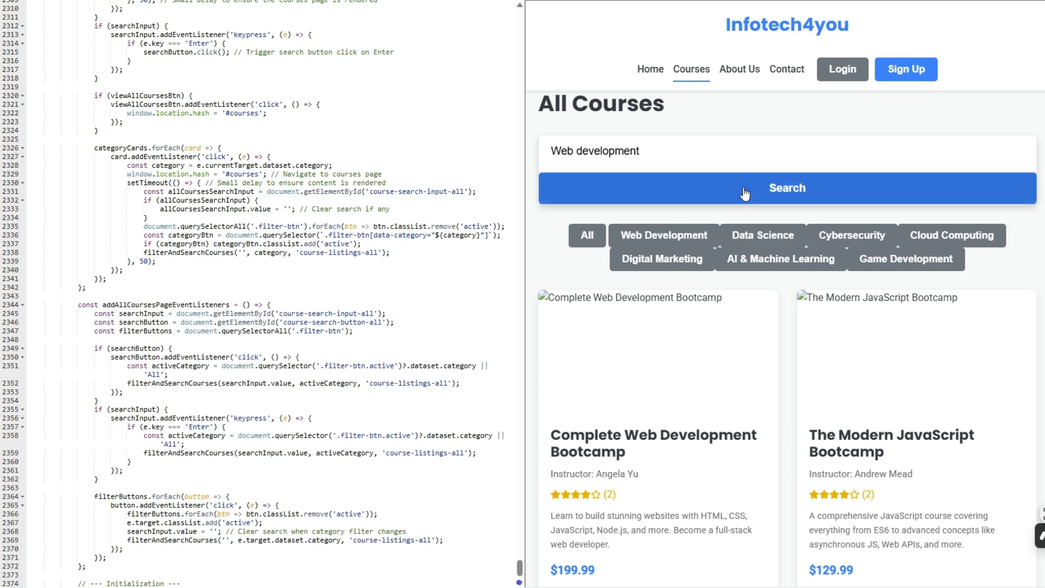
pyautogui.scroll(-5, 727, 370)
pyautogui.scroll(5, 730, 375)
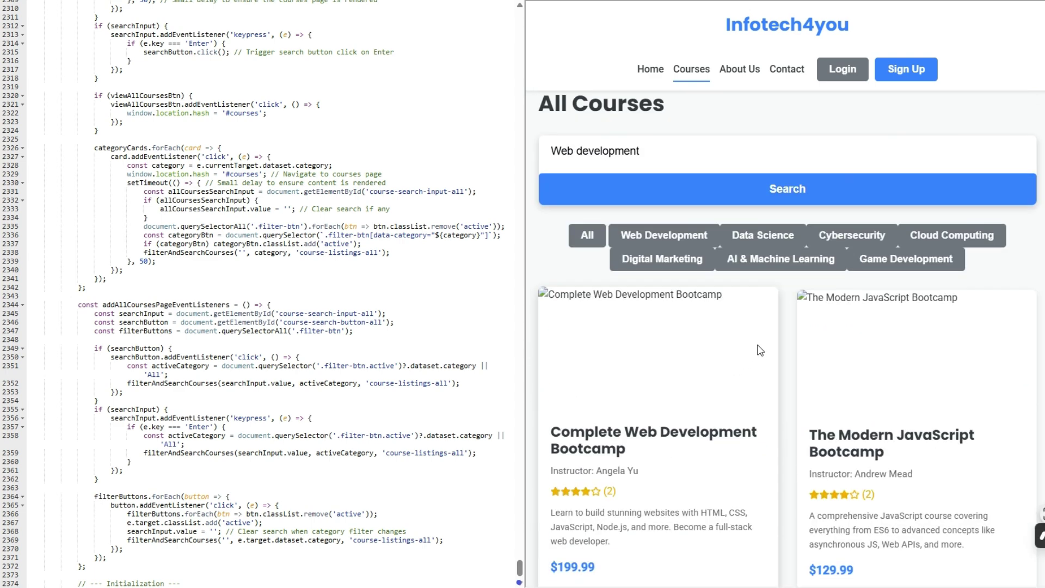
# Step: Replace the course search term with "Data science" and run the search
pyautogui.doubleClick(658, 147)
pyautogui.hotkey('ctrl', 'a')
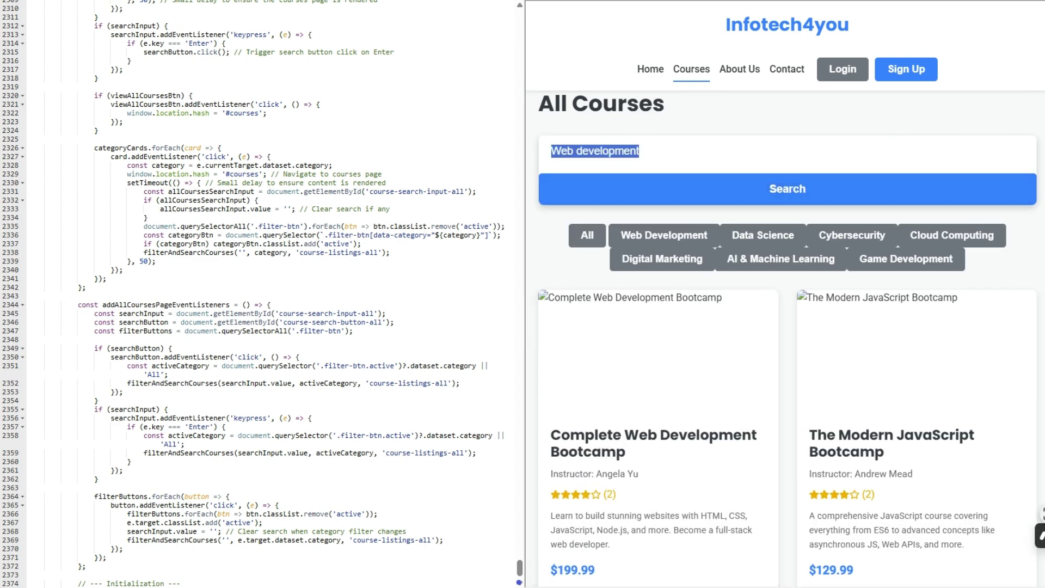
pyautogui.write('Data science')
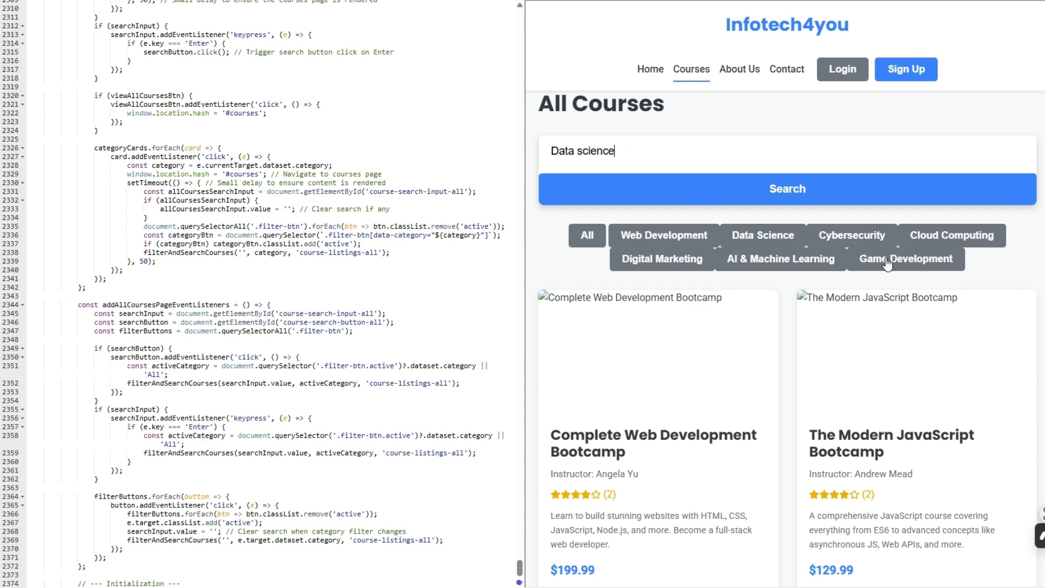
pyautogui.click(866, 188)
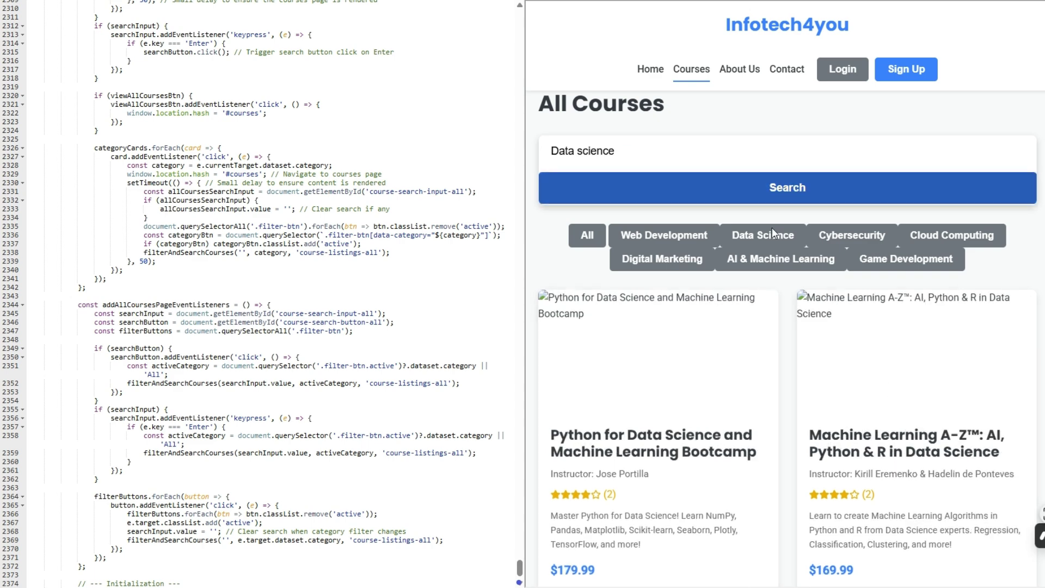
# Step: Return to the site's homepage and examine its course cards and footer
pyautogui.click(650, 70)
pyautogui.scroll(-15, 795, 404)
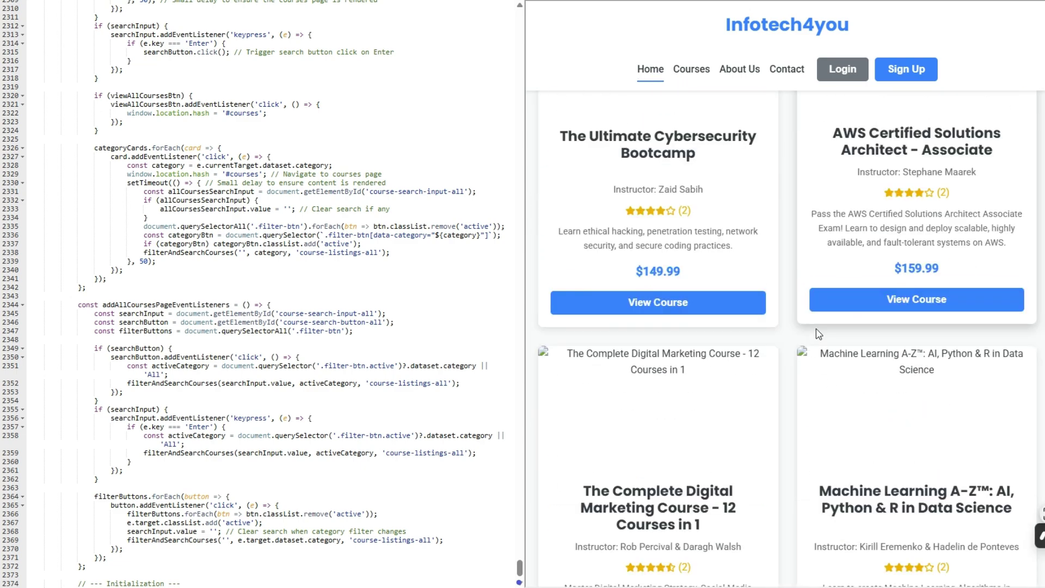
pyautogui.scroll(-10, 820, 333)
pyautogui.scroll(-1, 822, 331)
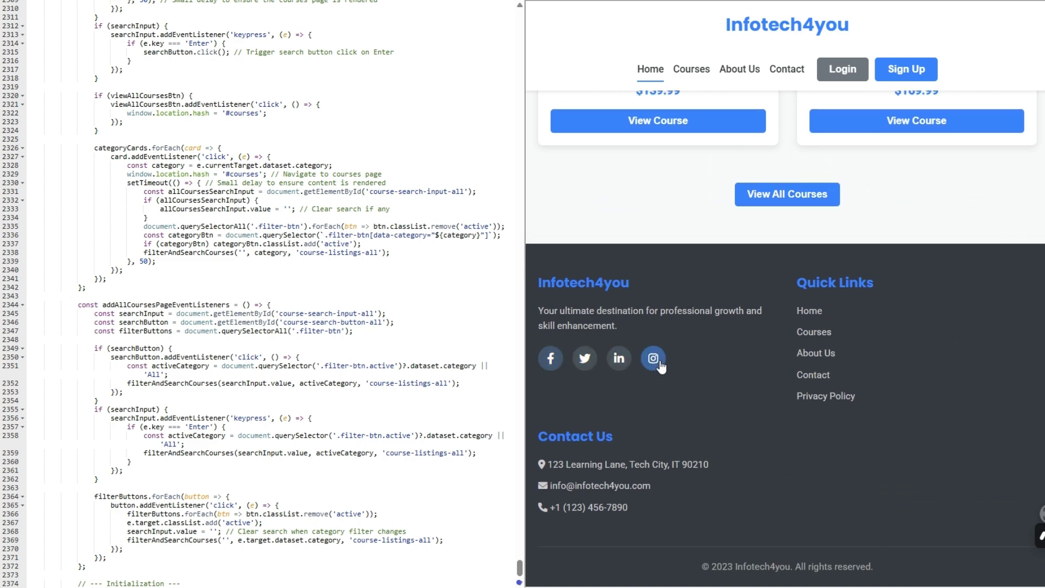
pyautogui.scroll(12, 726, 492)
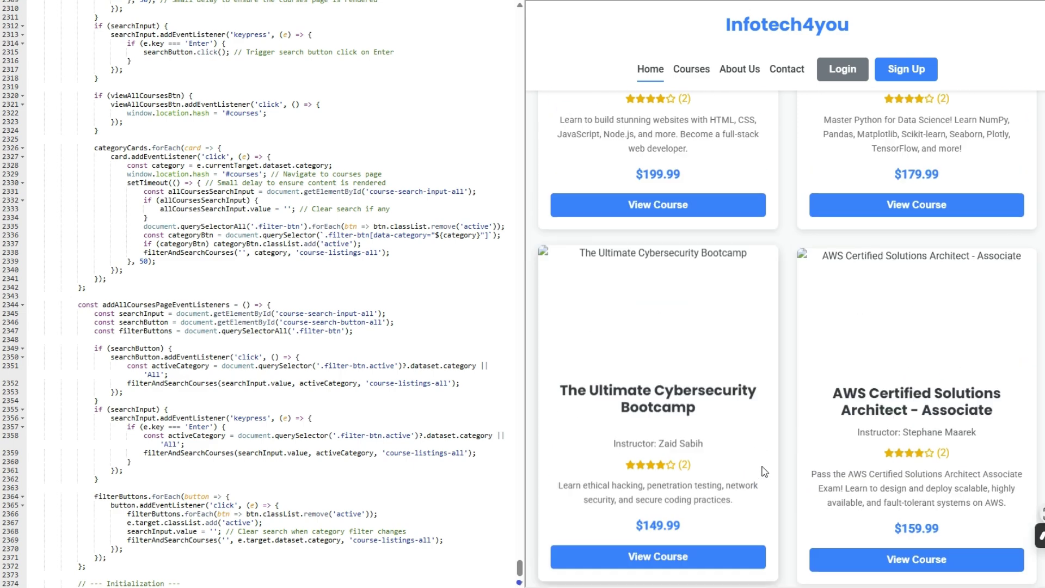
# Step: Examine the About Us page, check the Courses page and return to the homepage
pyautogui.click(734, 75)
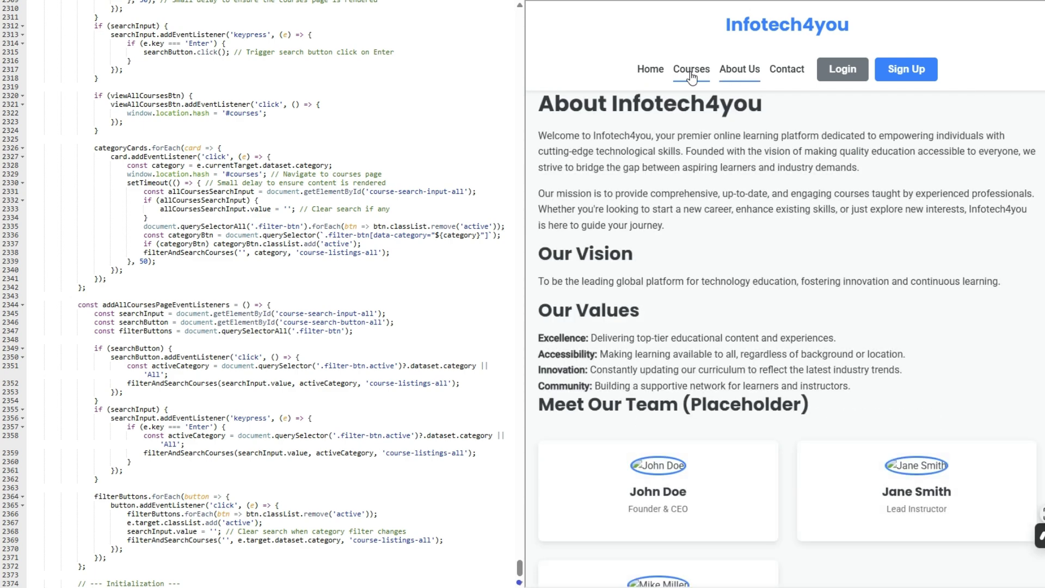
pyautogui.scroll(-5, 759, 372)
pyautogui.scroll(5, 765, 373)
pyautogui.click(692, 69)
pyautogui.click(651, 70)
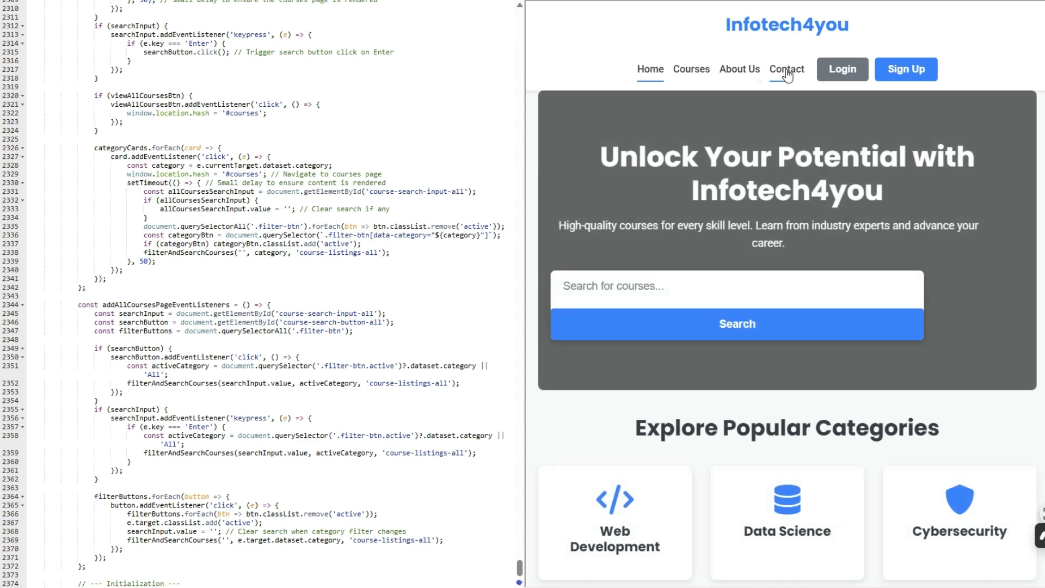
# Step: View the Contact page, inspect the login form's fields and close the form
pyautogui.click(787, 69)
pyautogui.click(843, 68)
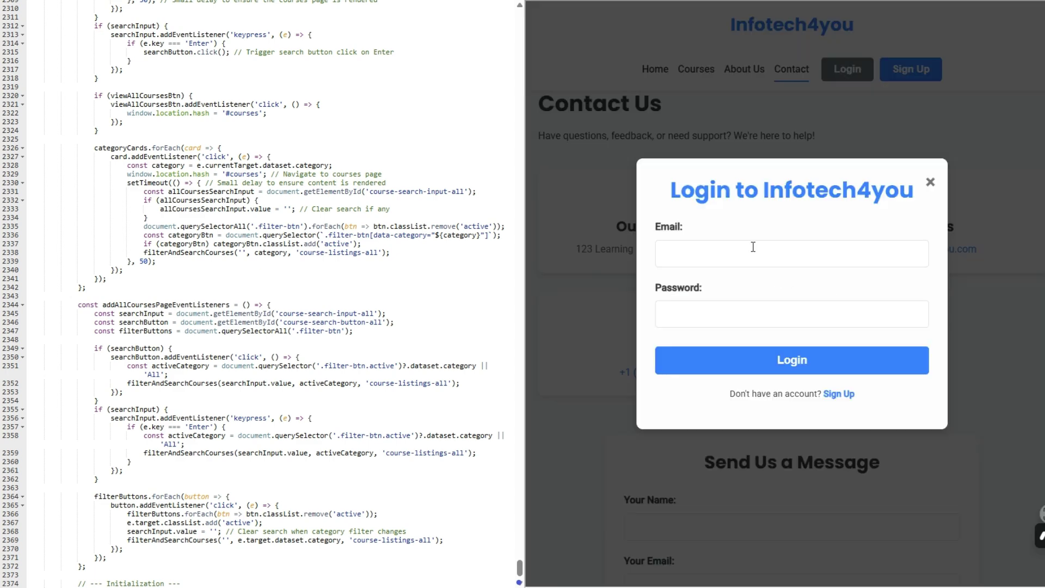
pyautogui.click(754, 330)
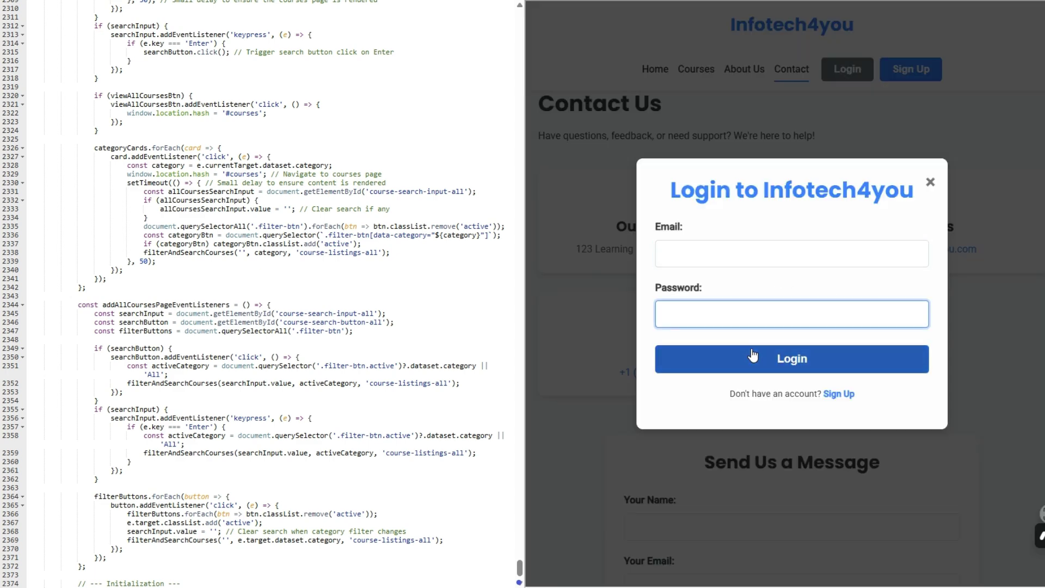
pyautogui.click(931, 184)
# Step: Inspect the account sign-up form, check its Full Name field and close the form
pyautogui.click(911, 69)
pyautogui.click(811, 213)
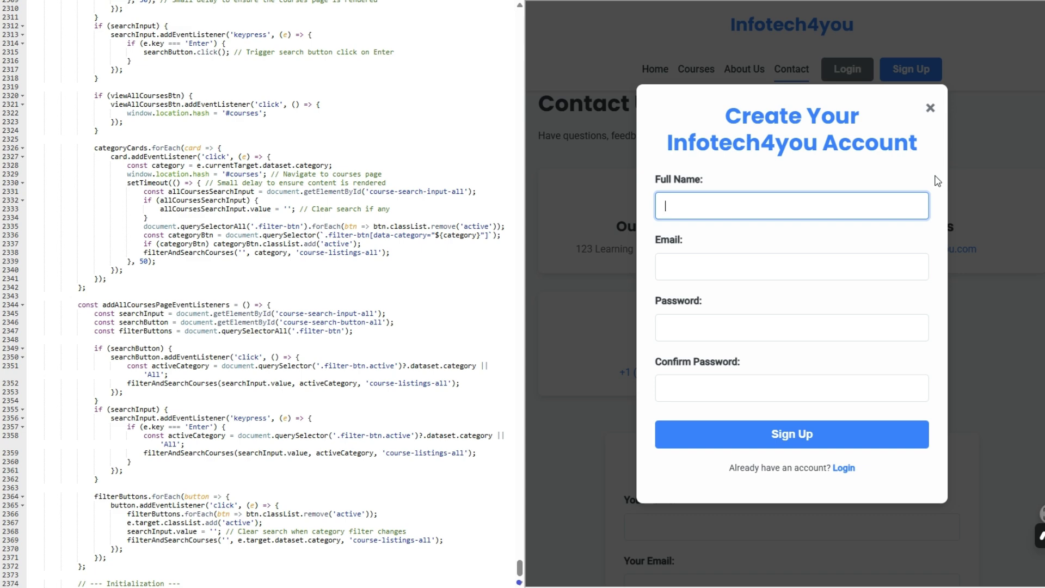
pyautogui.click(931, 108)
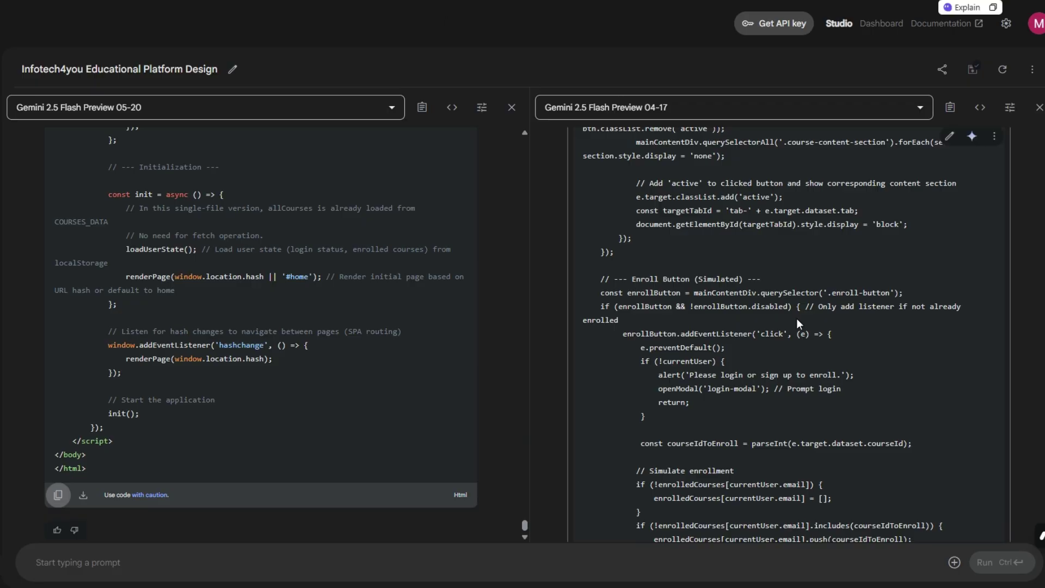
# Step: Copy the final JavaScript code block from the Gemini 2.5 Flash Preview 04-17 response in AI Studio
pyautogui.scroll(10, 762, 326)
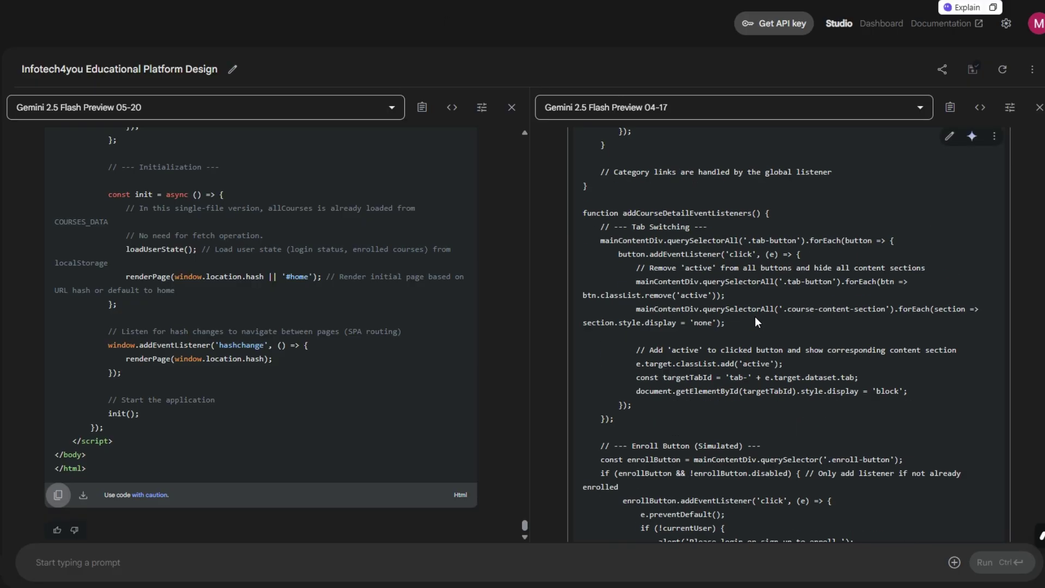
pyautogui.moveTo(582, 120)
pyautogui.scroll(-20, 776, 262)
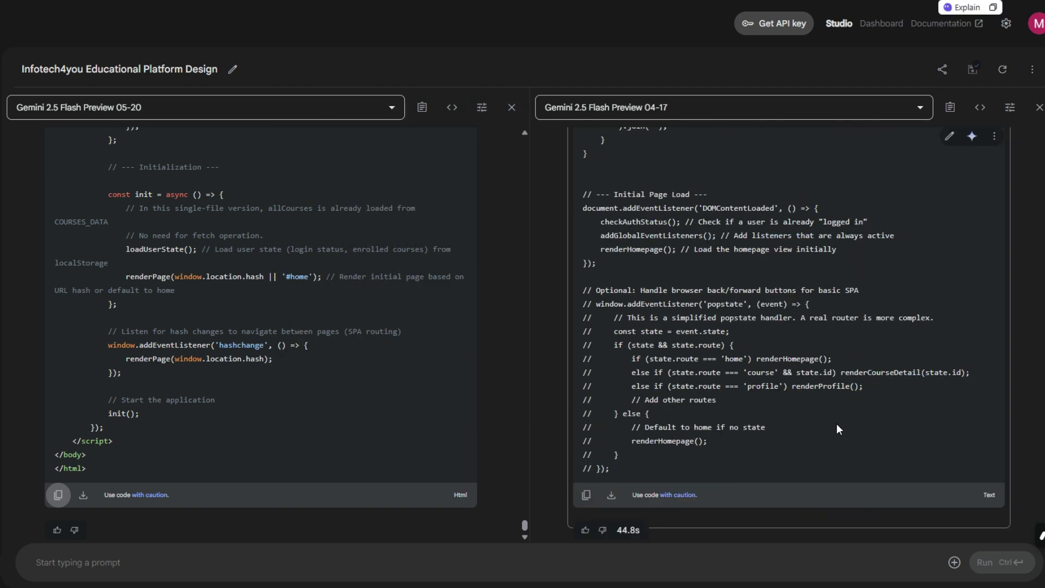
pyautogui.click(586, 495)
pyautogui.scroll(10, 658, 453)
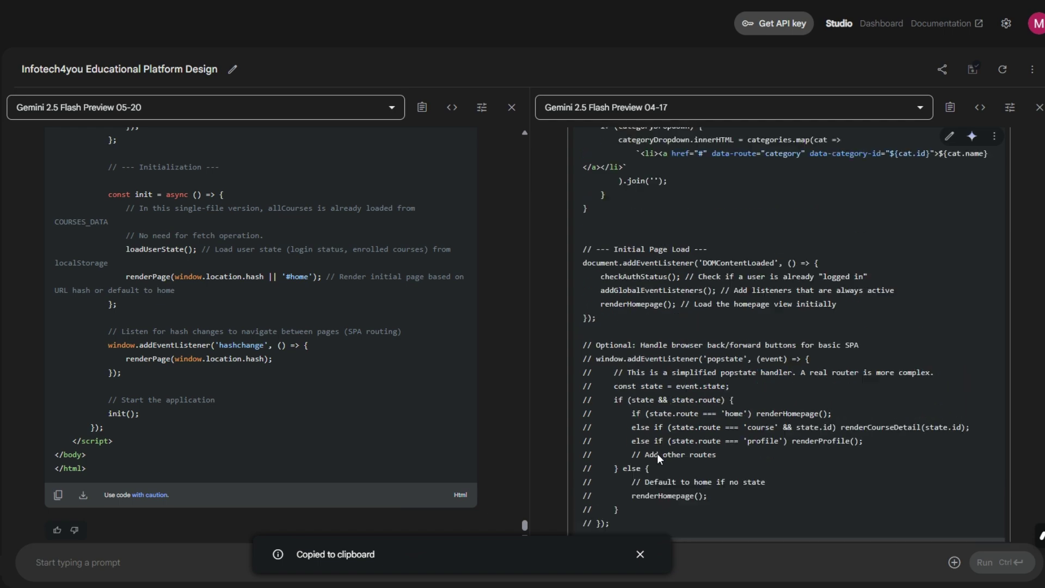
# Step: Examine the website code generated by Gemini 2.5 Flash Preview 04-17, from the page-load script back to the responsive CSS rules
pyautogui.scroll(15, 661, 433)
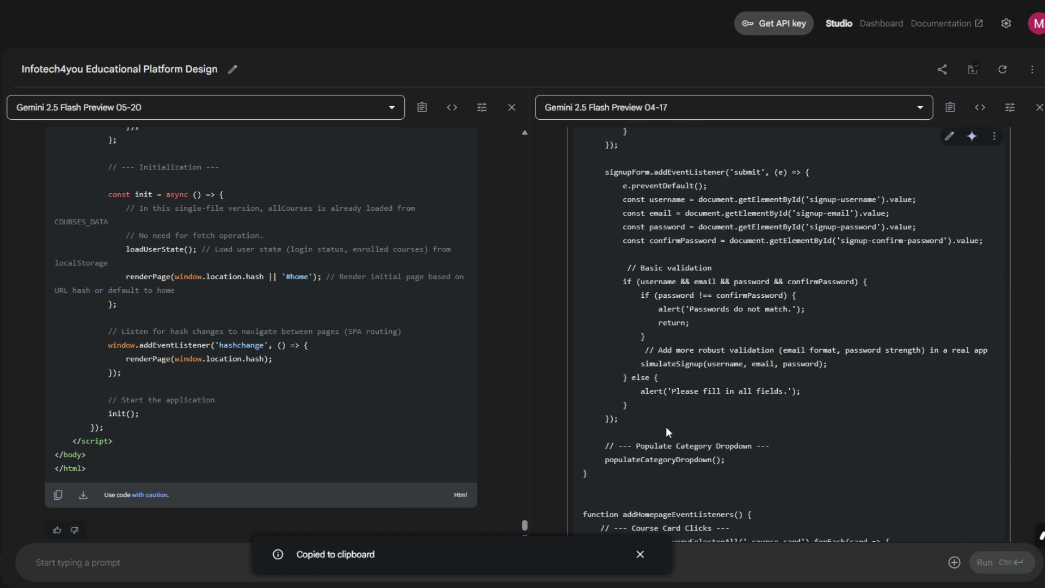
pyautogui.scroll(8, 666, 427)
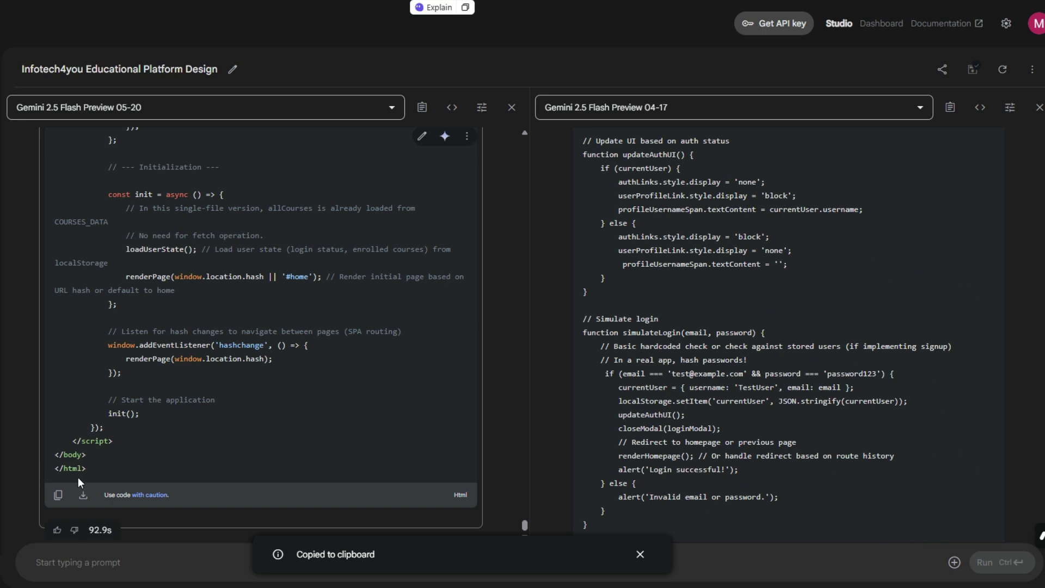
pyautogui.scroll(20, 670, 435)
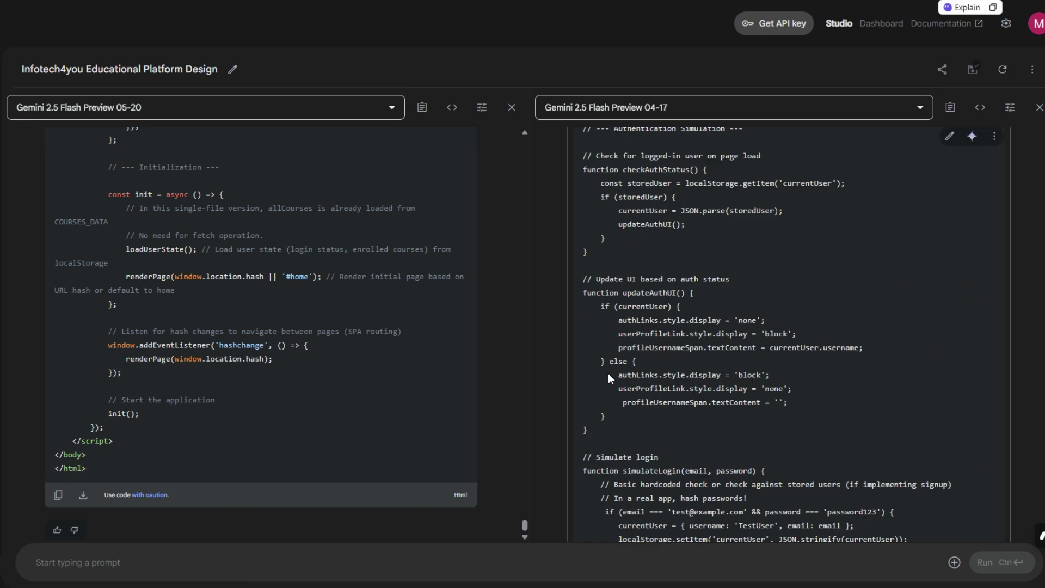
pyautogui.scroll(-5, 627, 372)
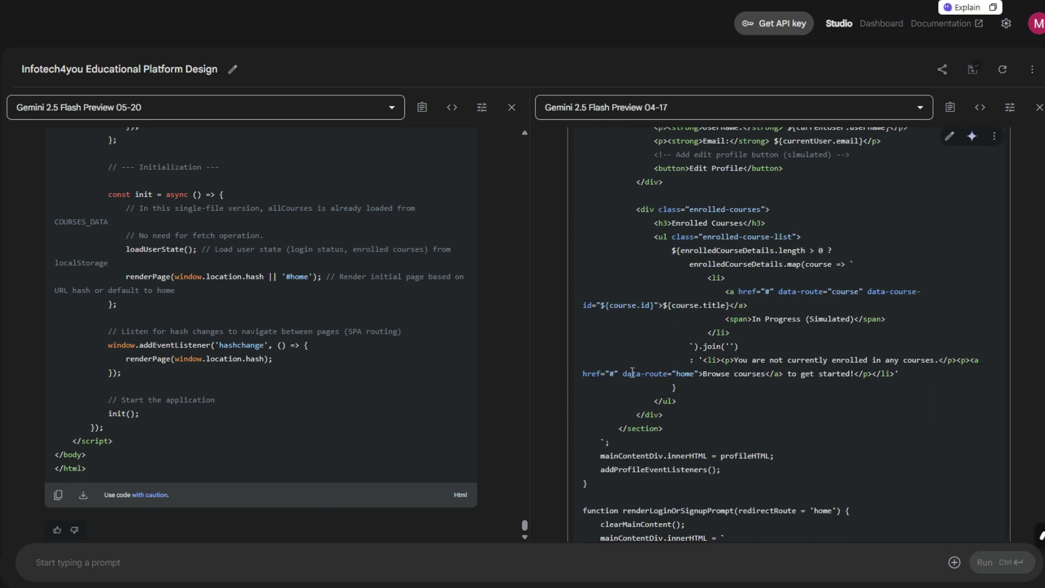
pyautogui.scroll(15, 725, 414)
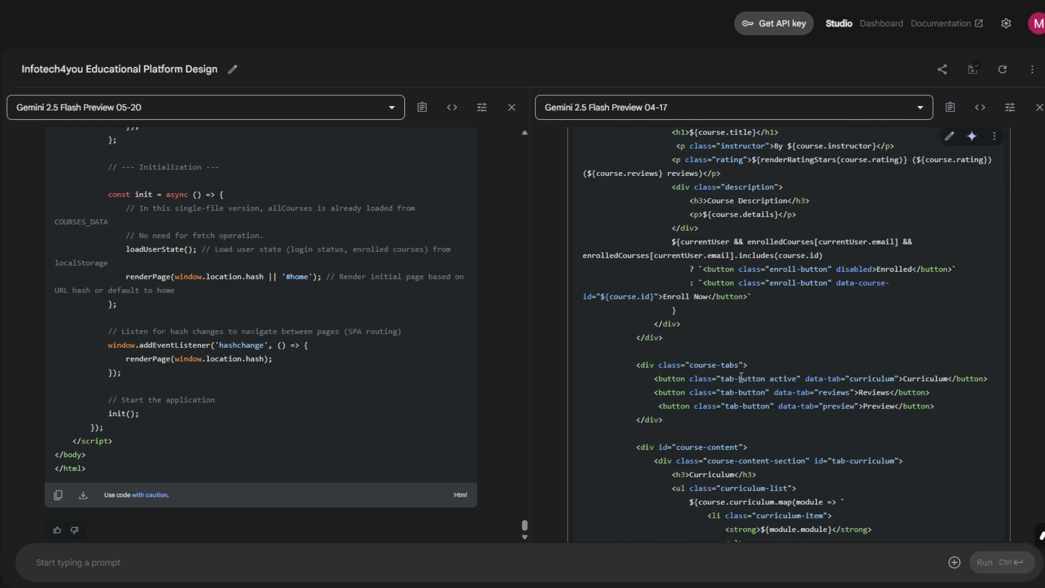
pyautogui.scroll(20, 740, 377)
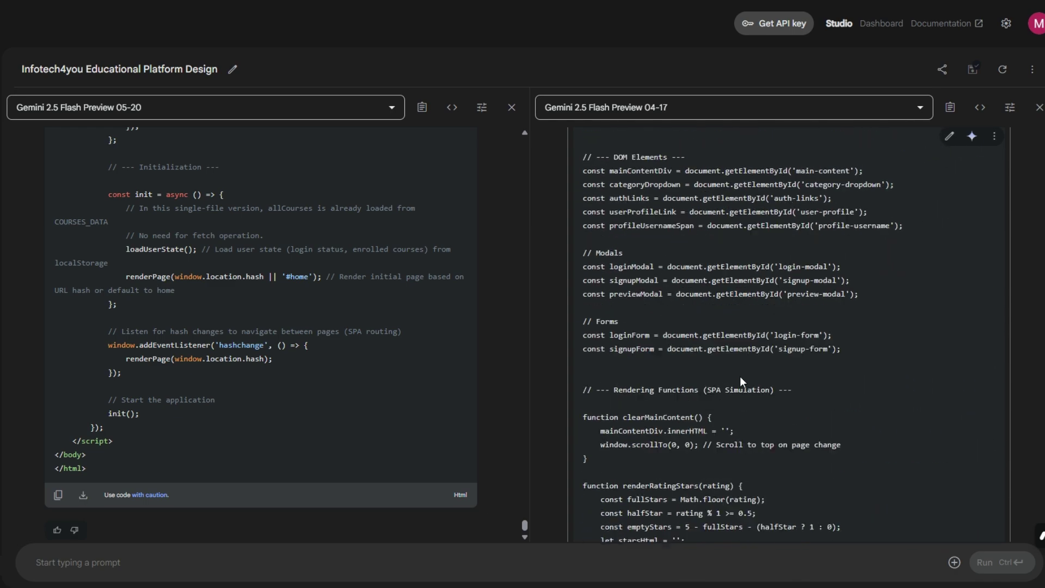
pyautogui.scroll(10, 740, 376)
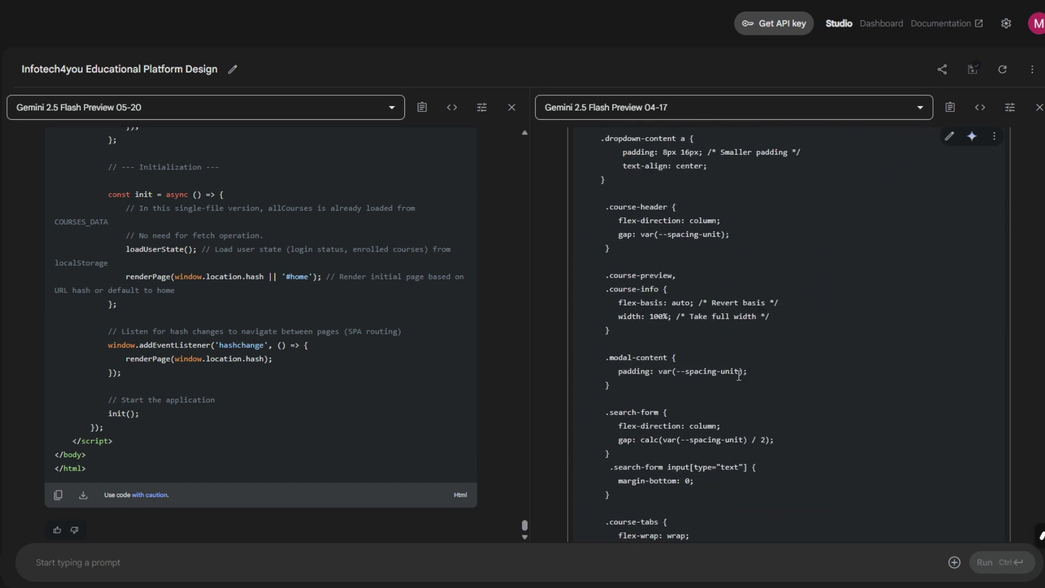
# Step: Copy the complete Gemini 2.5 Flash Preview 04-17 website code and replace the HTML viewer's code with it to check the rendered page
pyautogui.scroll(-20, 708, 409)
pyautogui.click(586, 495)
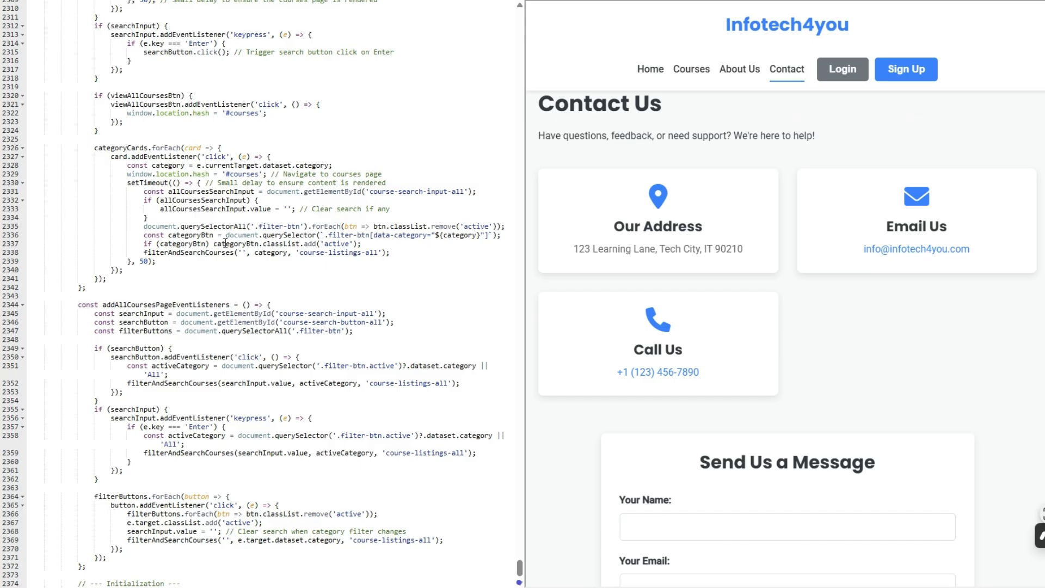
pyautogui.click(214, 209)
pyautogui.hotkey('ctrl', 'a')
pyautogui.hotkey('ctrl', 'v')
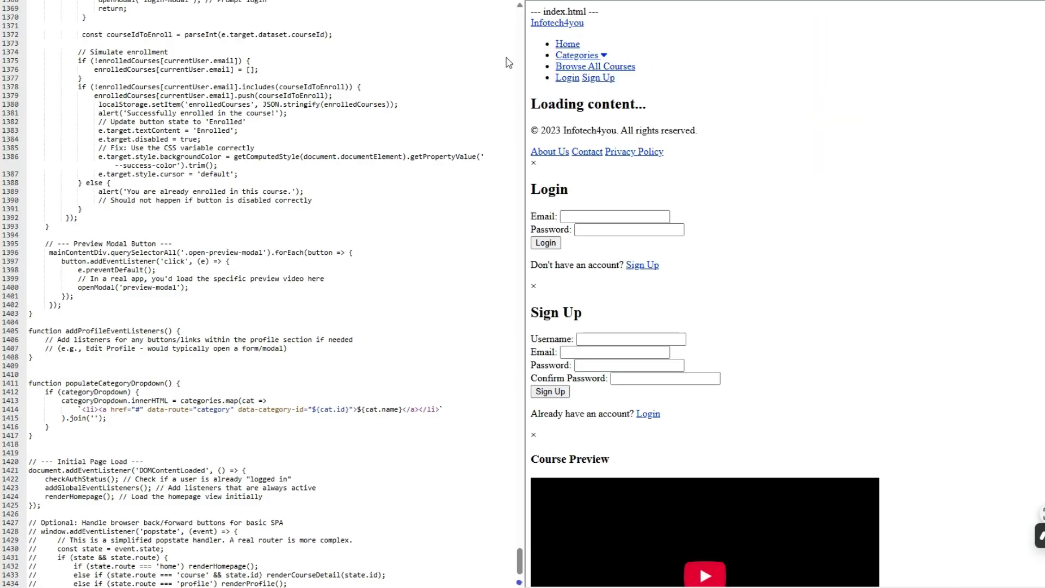
pyautogui.scroll(10, 187, 55)
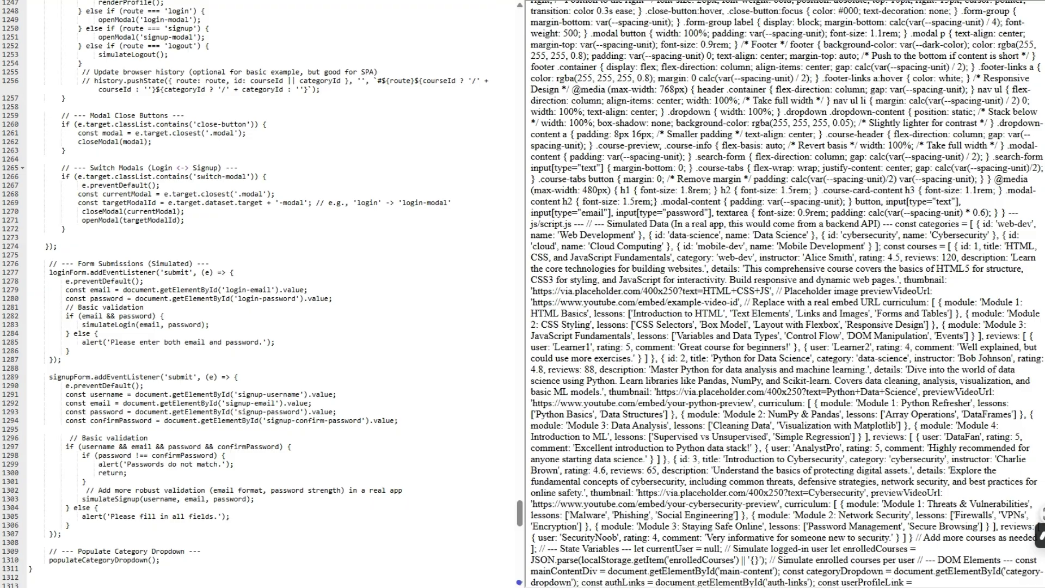
# Step: Switch to AI Studio and run the prompt "Fix the code:" followed by the copied website code on Gemini 2.5 Flash Preview 04-17
pyautogui.hotkey('alt', 'Tab')
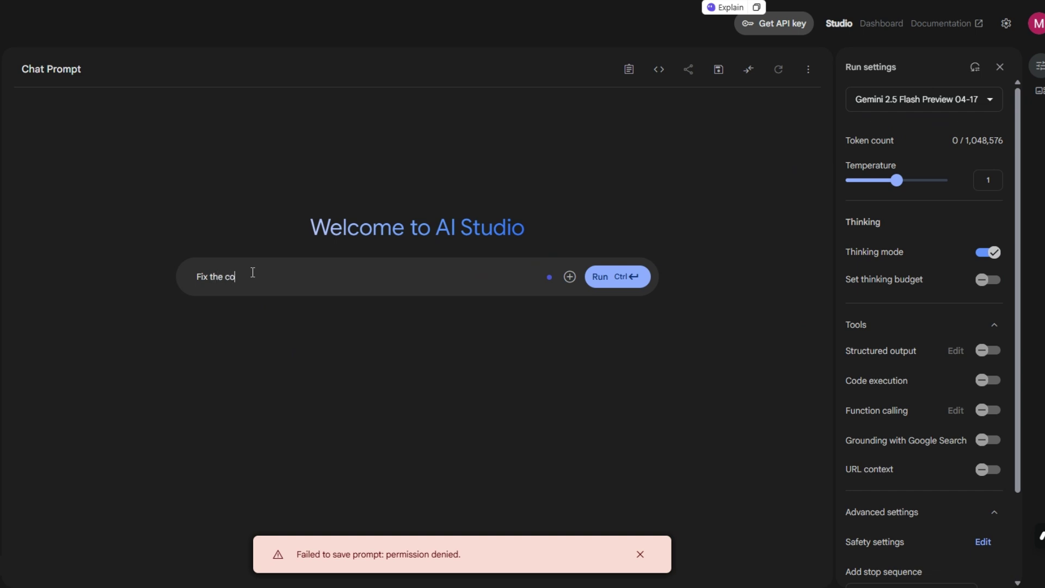
pyautogui.hotkey('ctrl', 'v')
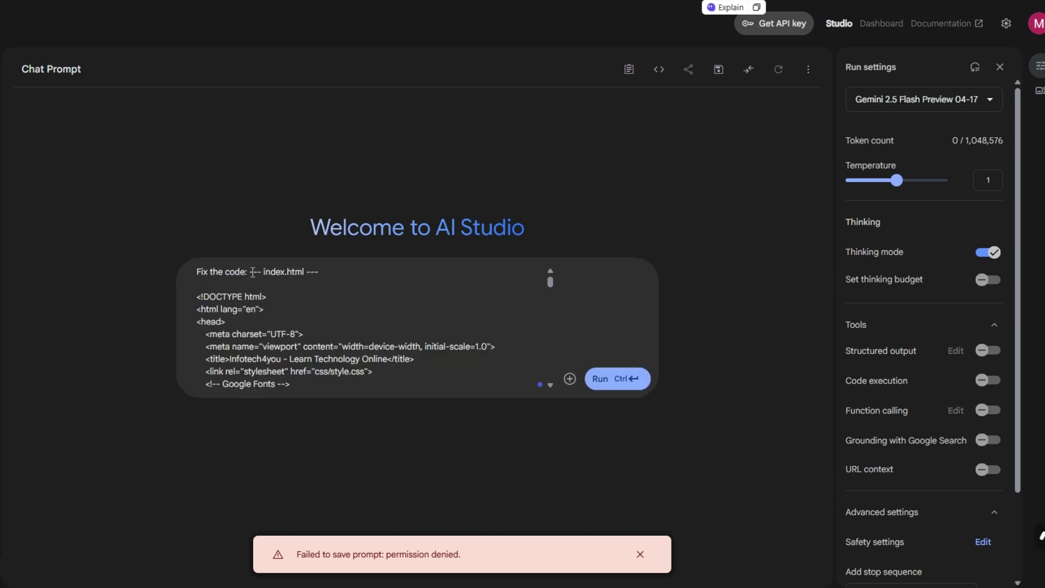
pyautogui.click(630, 360)
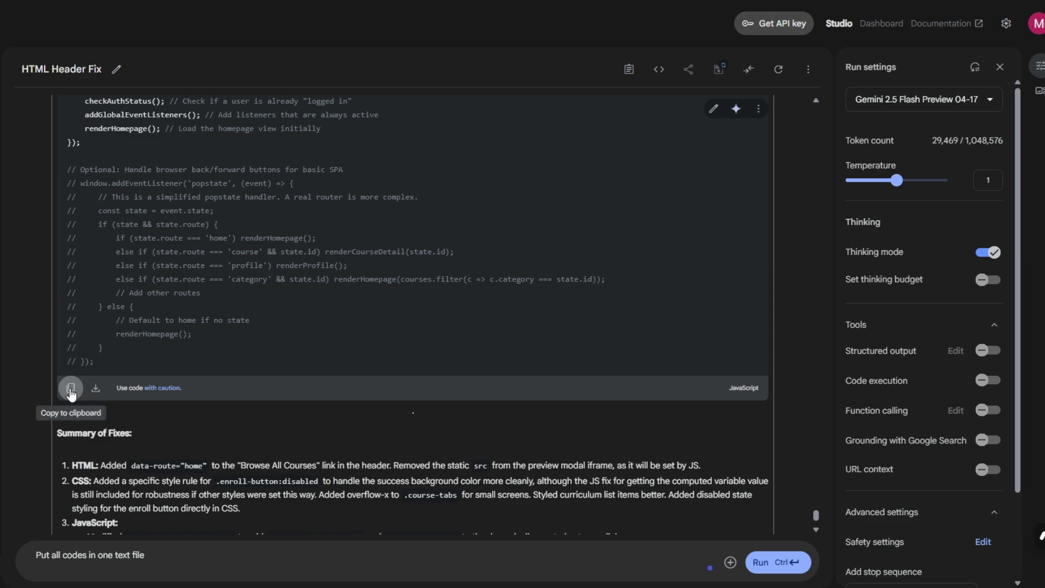
# Step: Copy the fixed JavaScript code block and replace the HTML viewer's entire code with it to check the rendered output
pyautogui.click(70, 388)
pyautogui.scroll(15, 444, 122)
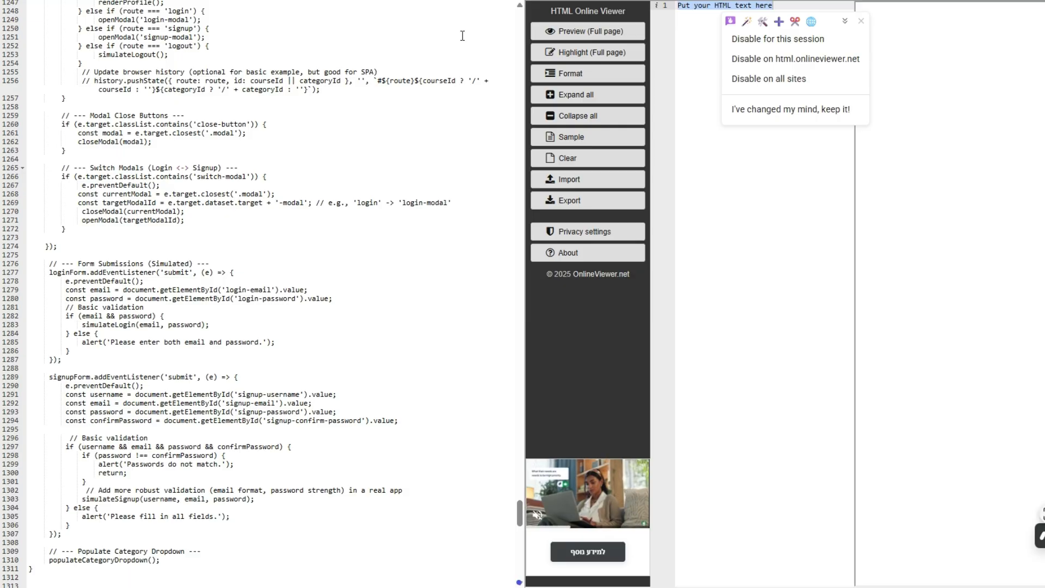
pyautogui.hotkey('ctrl', 'a')
pyautogui.press('Delete')
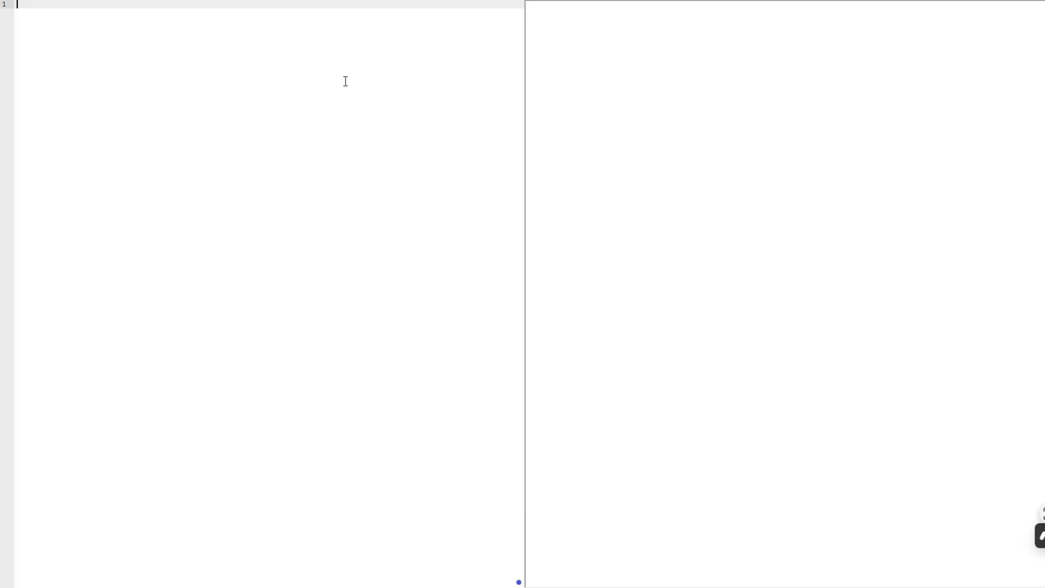
pyautogui.hotkey('ctrl', 'v')
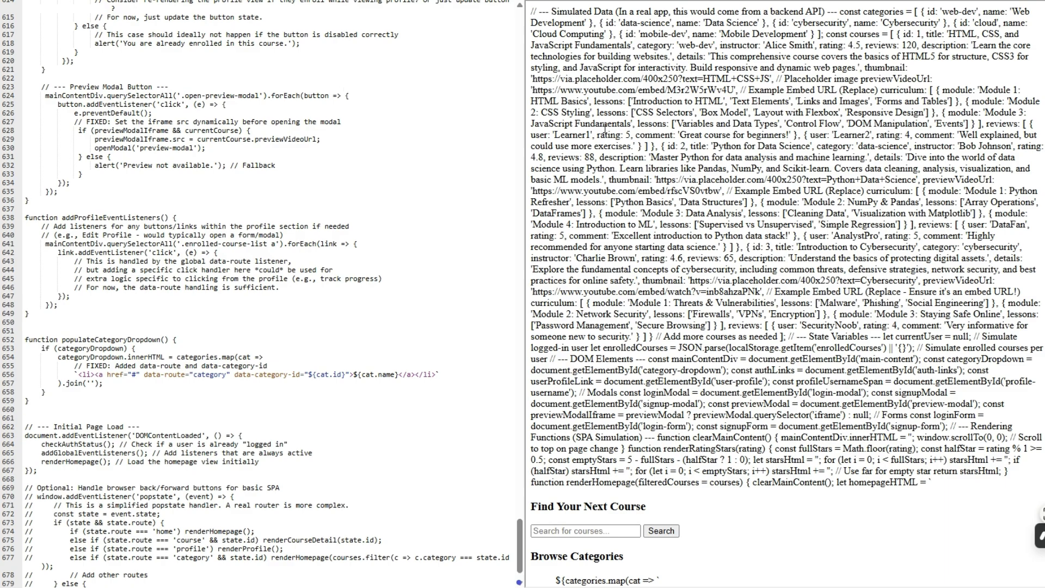
pyautogui.scroll(20, 262, 294)
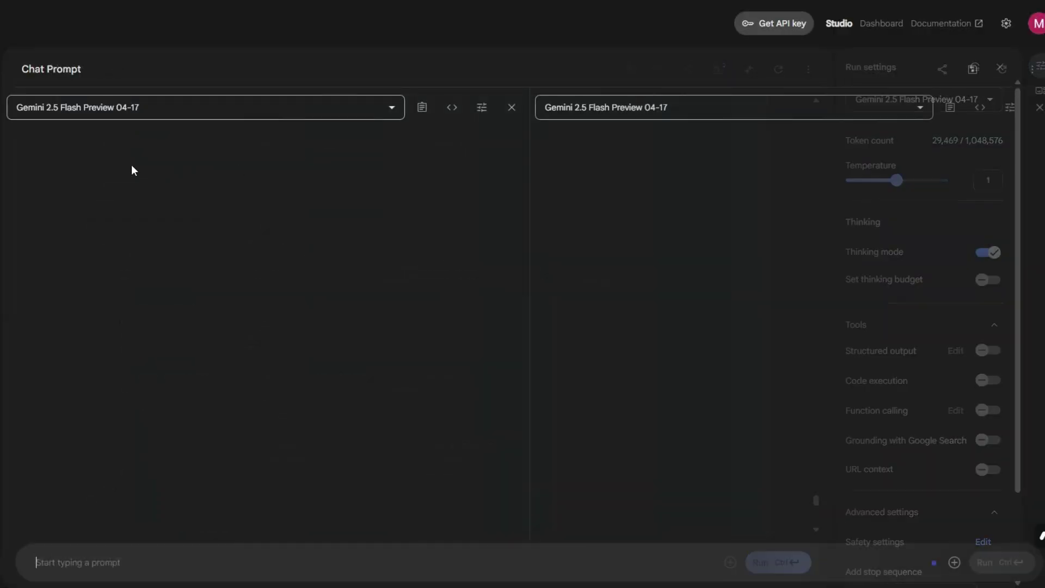
# Step: Set the second model to Gemini 2.5 Flash Preview 05-20 and prompt both for a looping 3D white circle using HTML, CSS, JavaScript in one text file
pyautogui.click(721, 114)
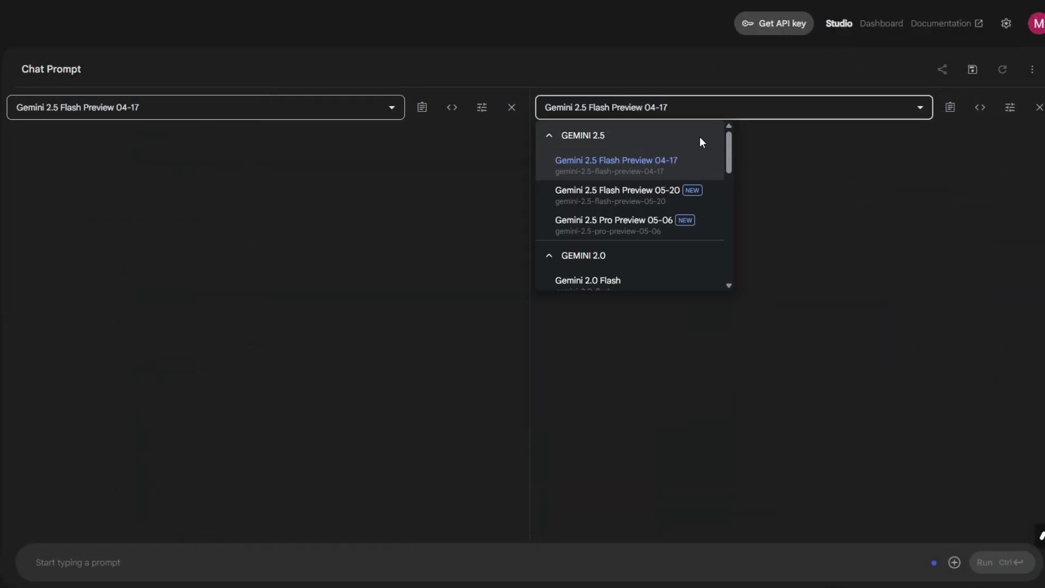
pyautogui.click(654, 204)
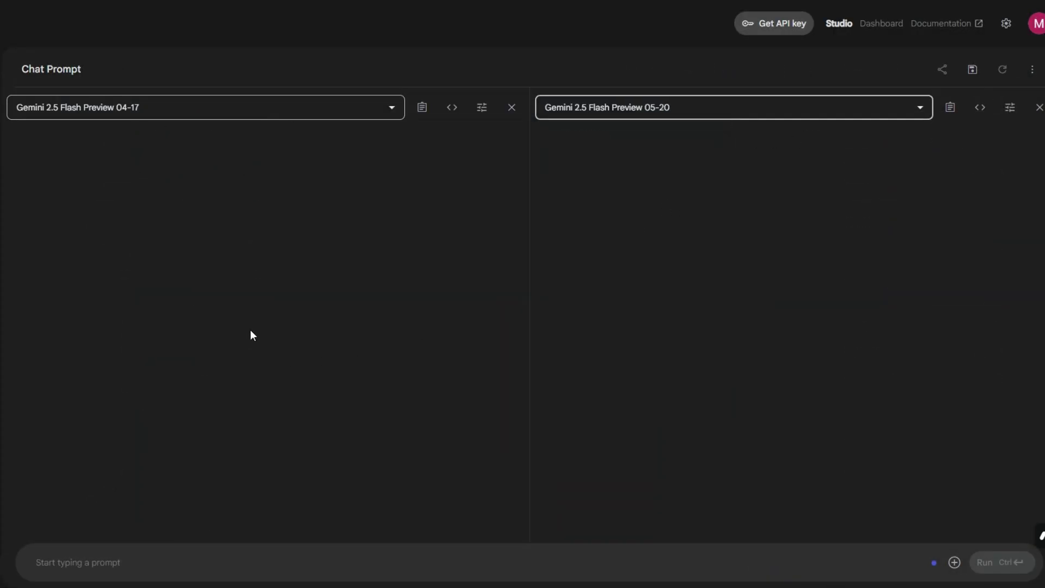
pyautogui.click(168, 557)
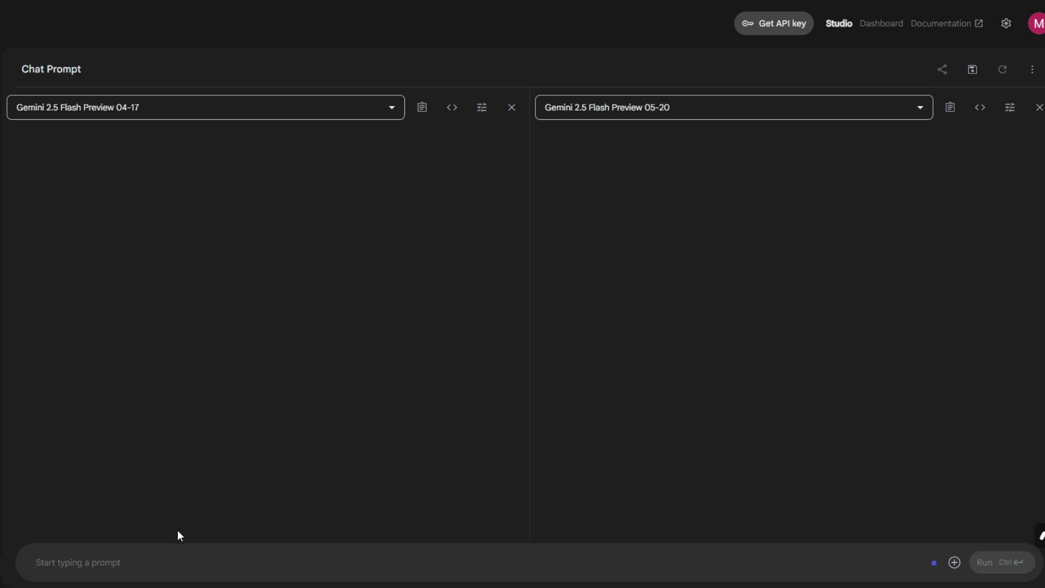
pyautogui.hotkey('ctrl', 'v')
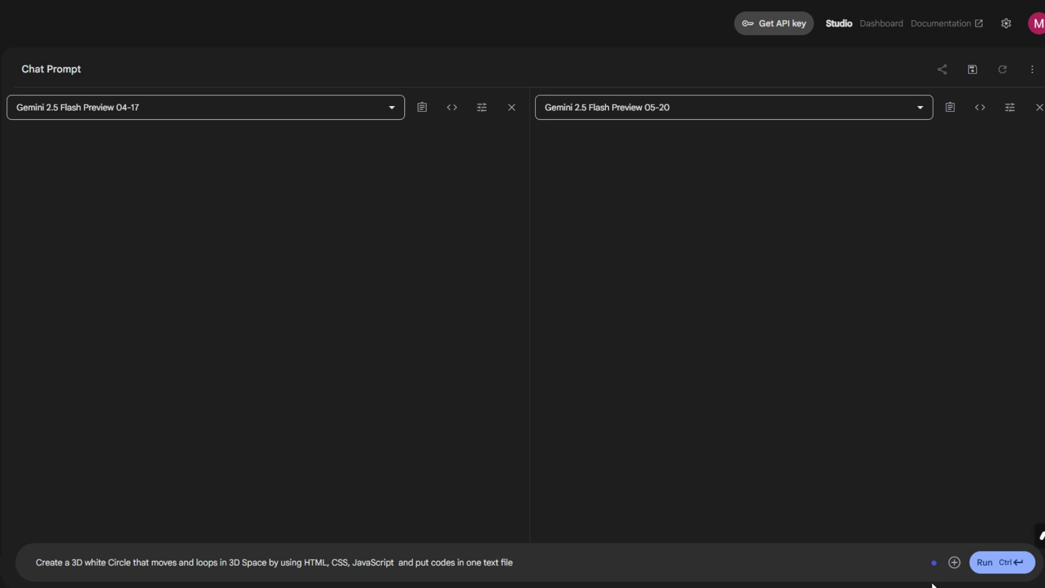
pyautogui.click(1000, 563)
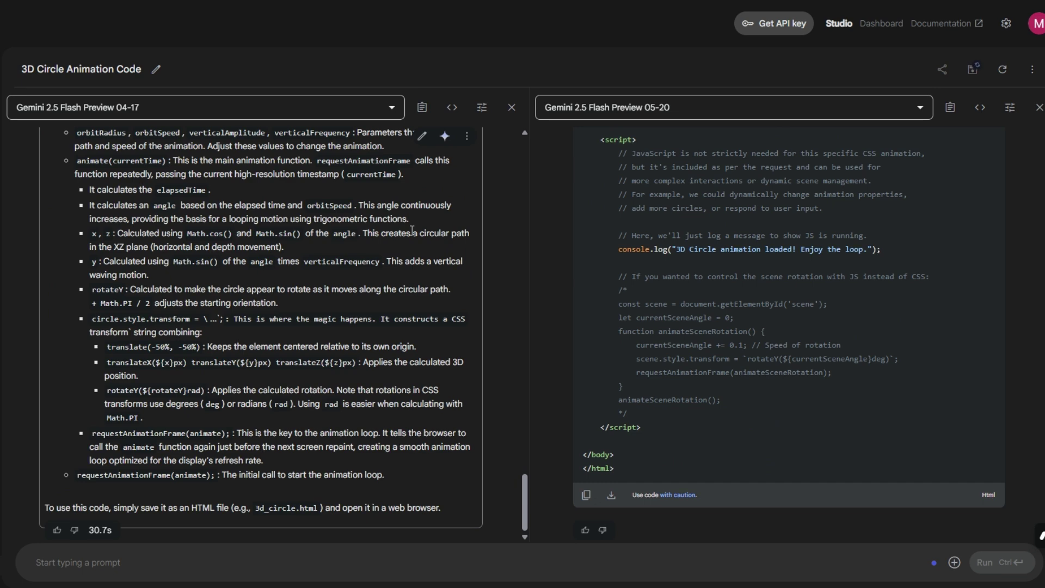
# Step: Review the 3D circle responses from both models and copy the HTML code from Gemini 2.5 Flash Preview 04-17
pyautogui.scroll(10, 305, 343)
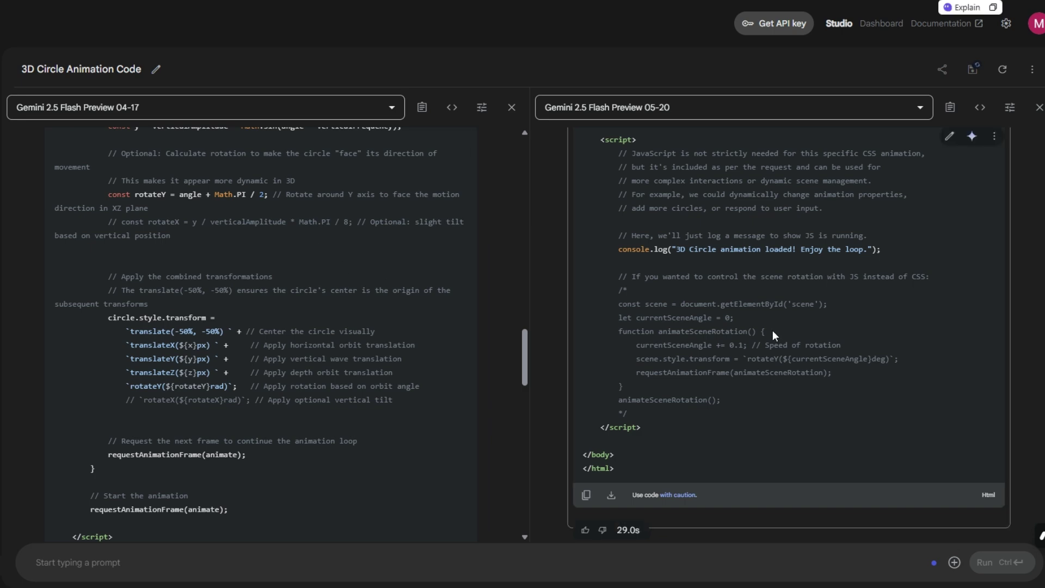
pyautogui.scroll(20, 759, 332)
pyautogui.scroll(6, 369, 336)
pyautogui.scroll(15, 349, 333)
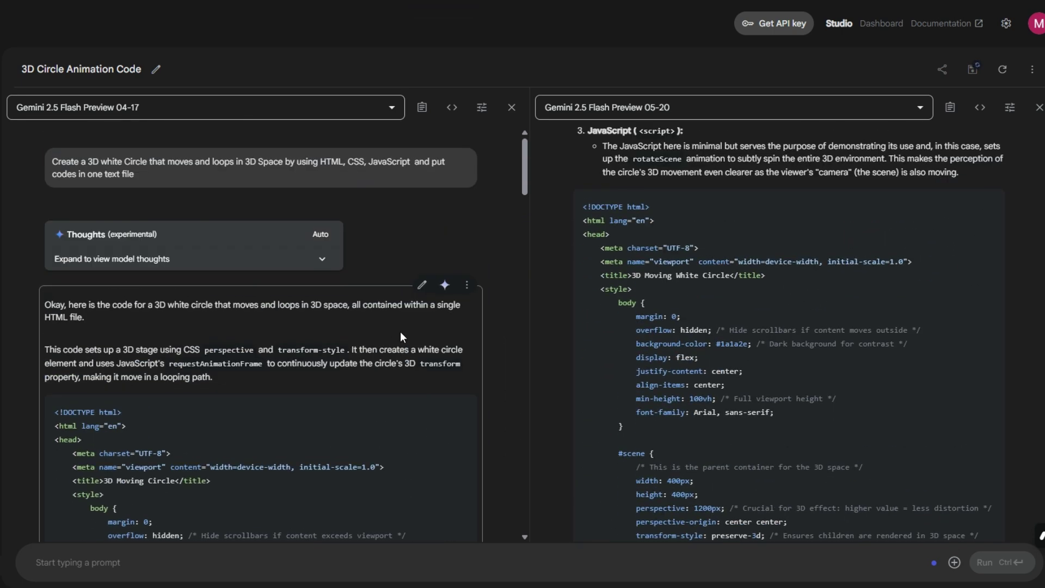
pyautogui.scroll(-5, 400, 332)
pyautogui.scroll(-1, 860, 392)
pyautogui.scroll(-10, 860, 392)
pyautogui.scroll(1, 860, 392)
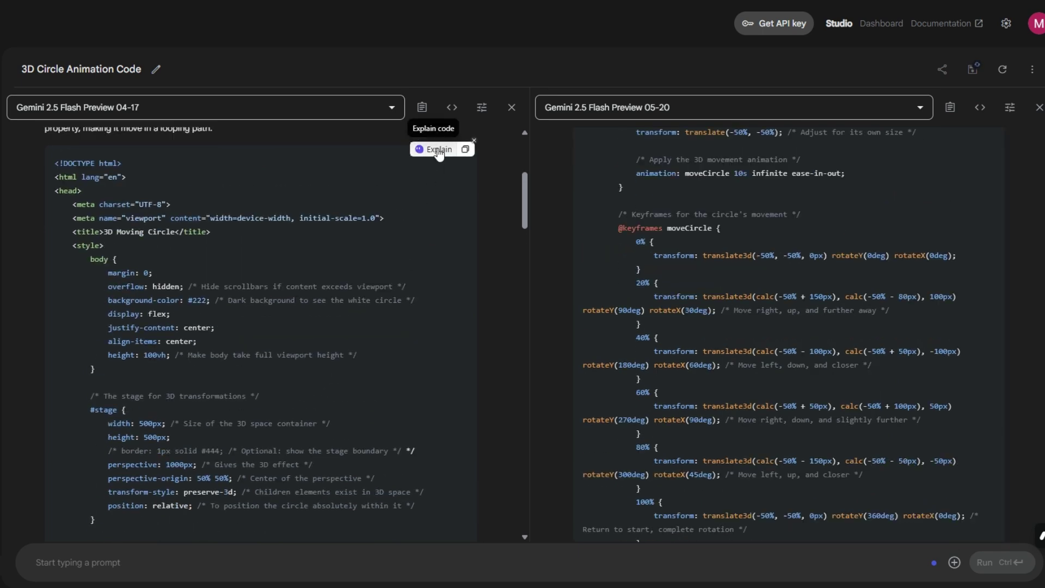
pyautogui.click(466, 149)
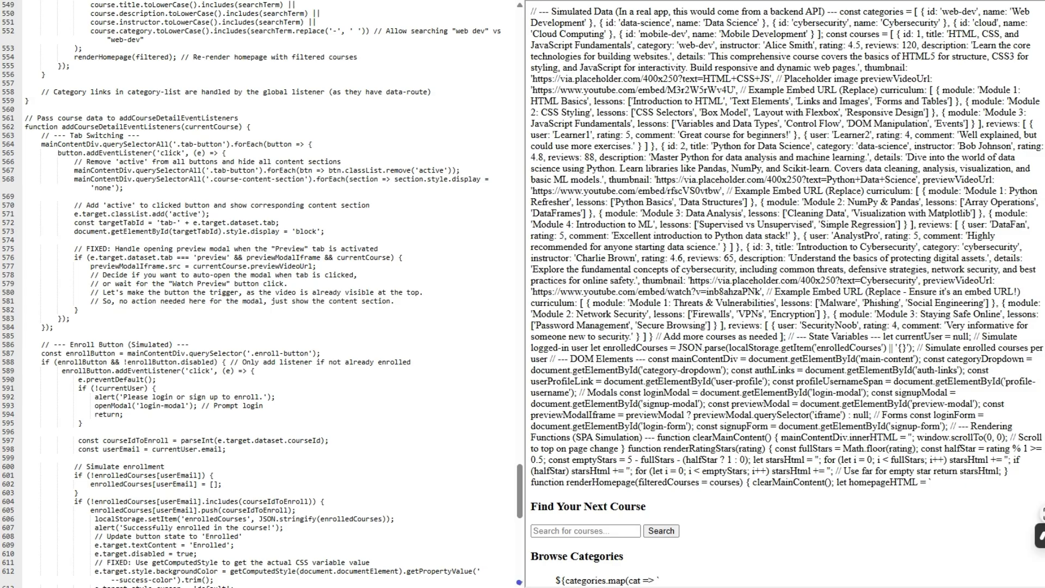
# Step: Replace the HTML viewer's code with the 04-17 3D circle code and watch the rendered animation
pyautogui.click(251, 308)
pyautogui.hotkey('ctrl', 'a')
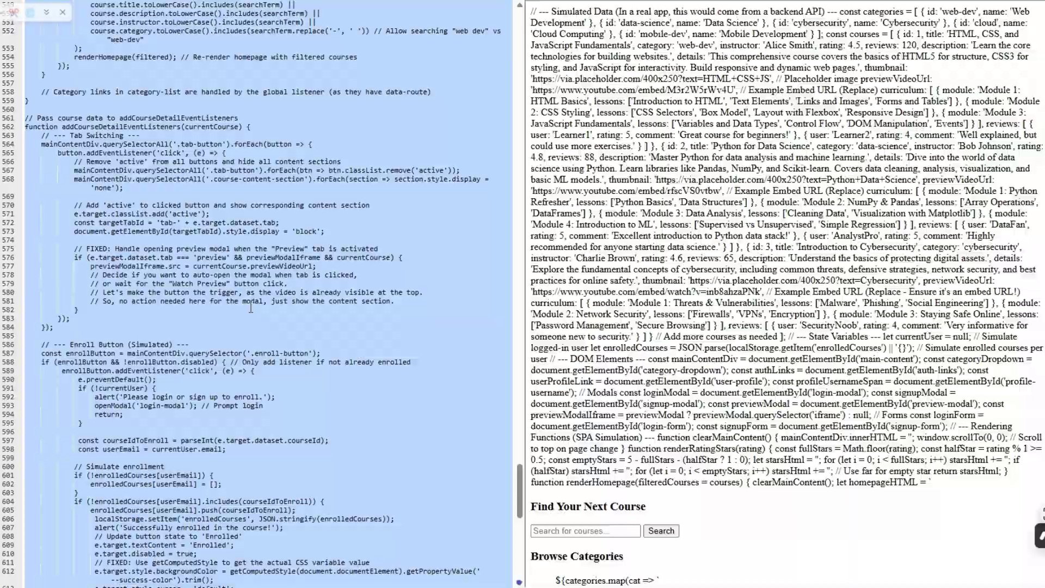
pyautogui.press('Delete')
pyautogui.hotkey('ctrl', 'v')
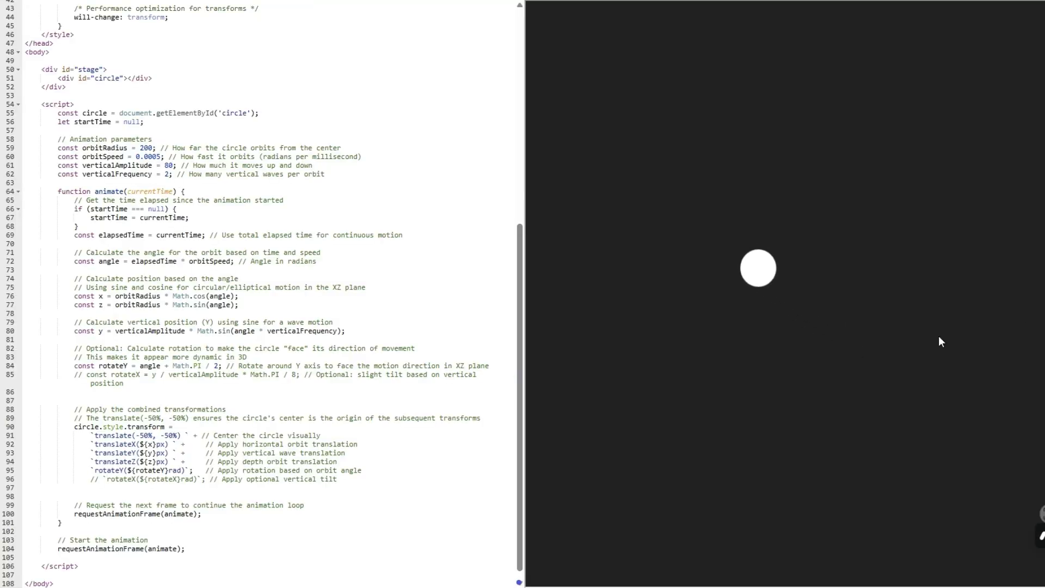
pyautogui.scroll(5, 512, 310)
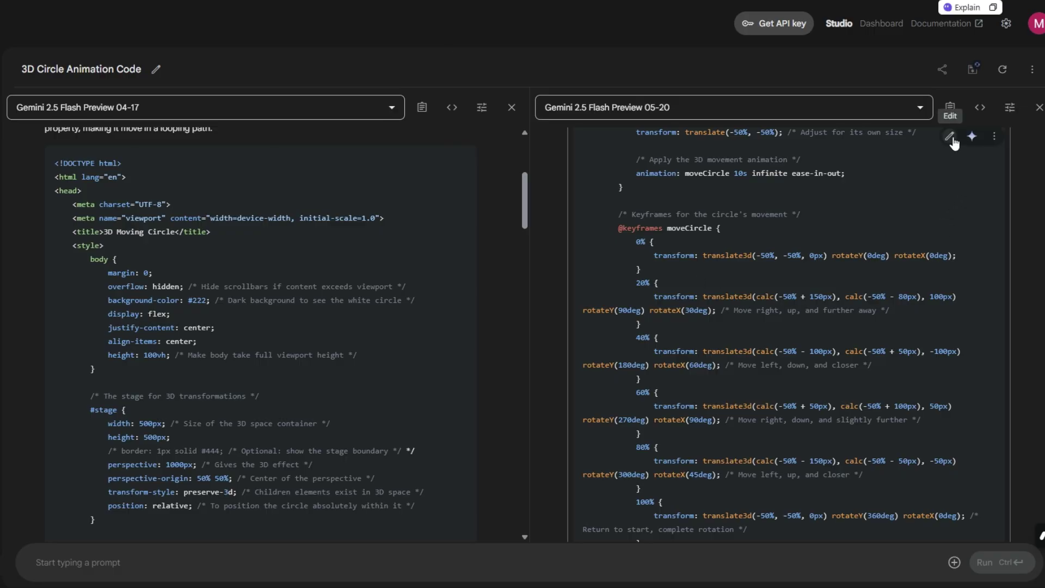
# Step: Return to AI Studio and copy the 3D circle HTML code from the Gemini 2.5 Flash Preview 05-20 response
pyautogui.scroll(3, 961, 234)
pyautogui.scroll(-10, 972, 272)
pyautogui.scroll(5, 975, 290)
pyautogui.scroll(-5, 974, 300)
pyautogui.scroll(-3, 974, 303)
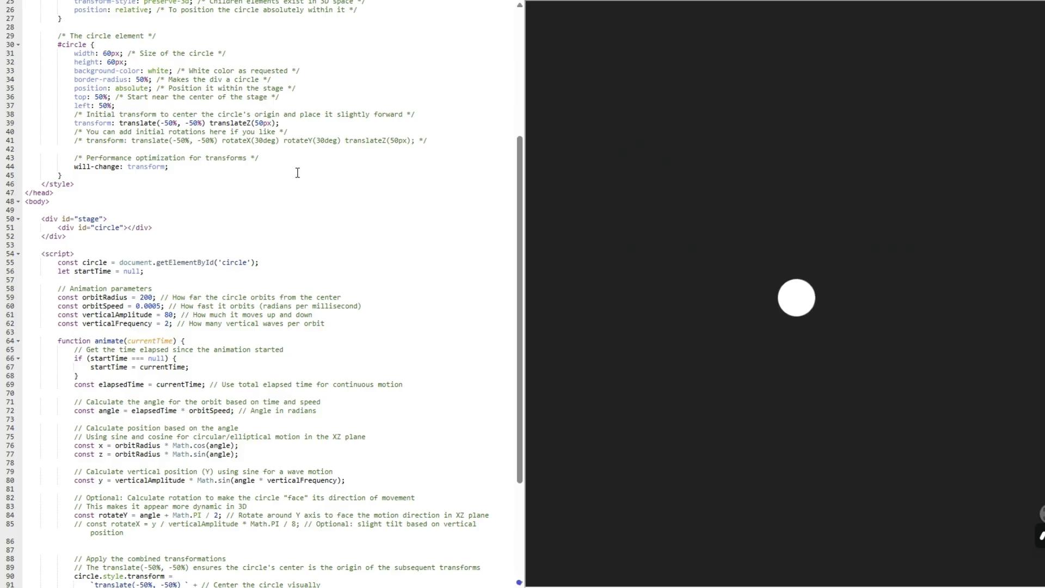
# Step: Replace the HTML viewer's code with the 05-20 3D circle code and watch the rendered animation
pyautogui.hotkey('ctrl', 'a')
pyautogui.press('Delete')
pyautogui.hotkey('ctrl', 'v')
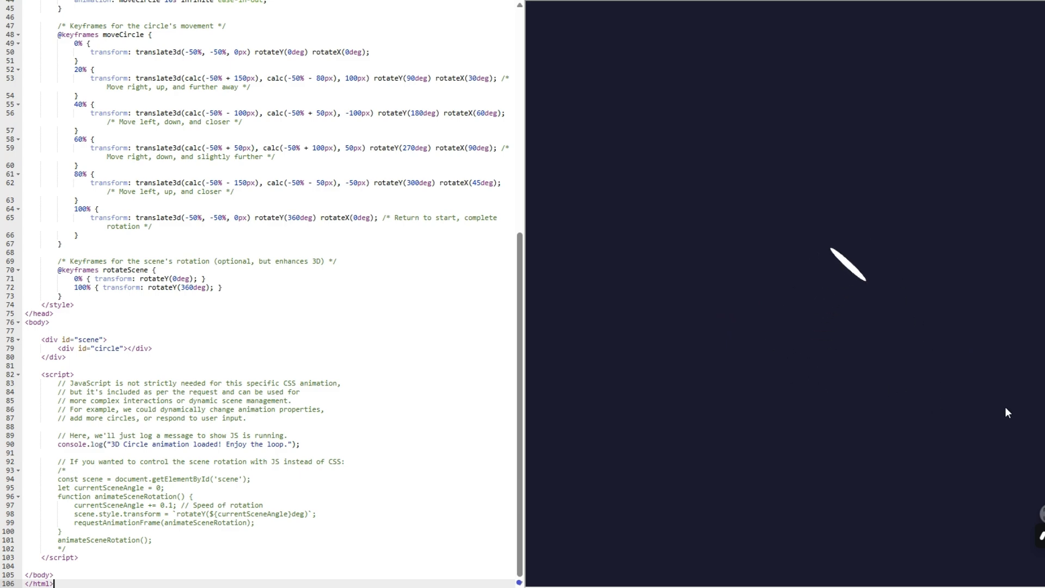
pyautogui.scroll(4, 262, 294)
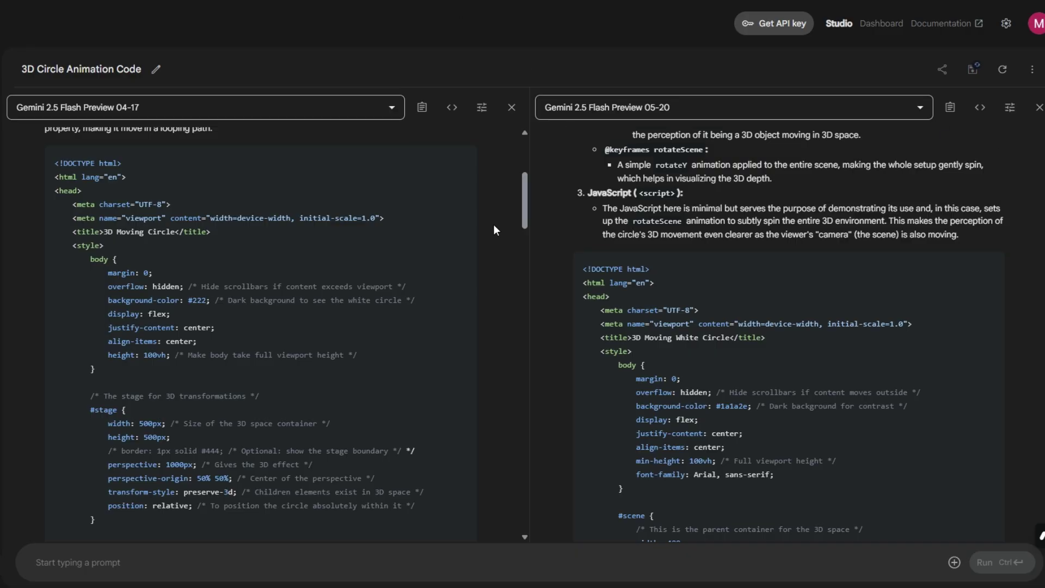
# Step: Close the Gemini 2.5 Flash Preview 04-17 chat in the comparison and accept losing its data
pyautogui.click(511, 108)
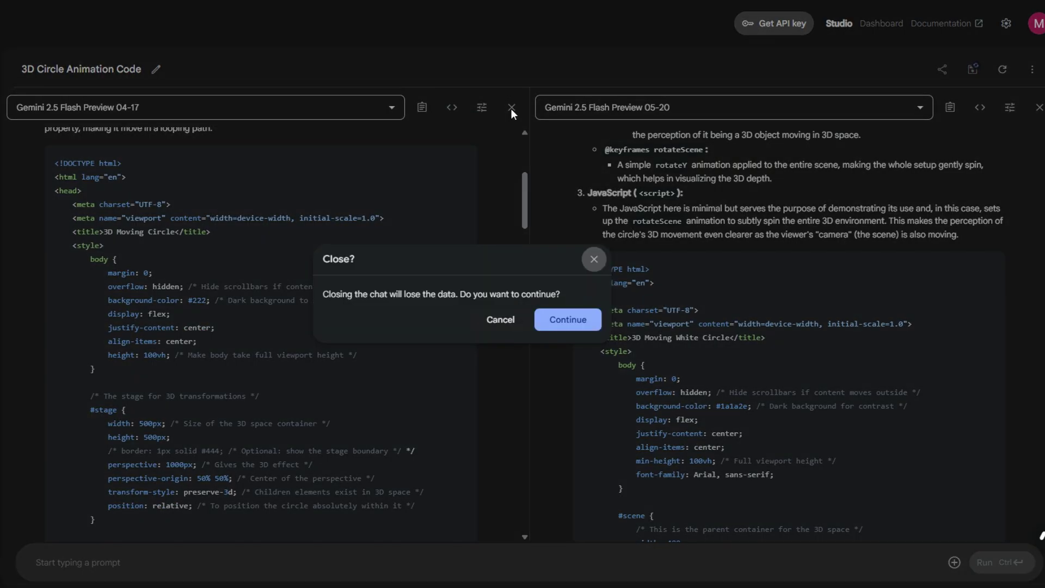
pyautogui.click(560, 320)
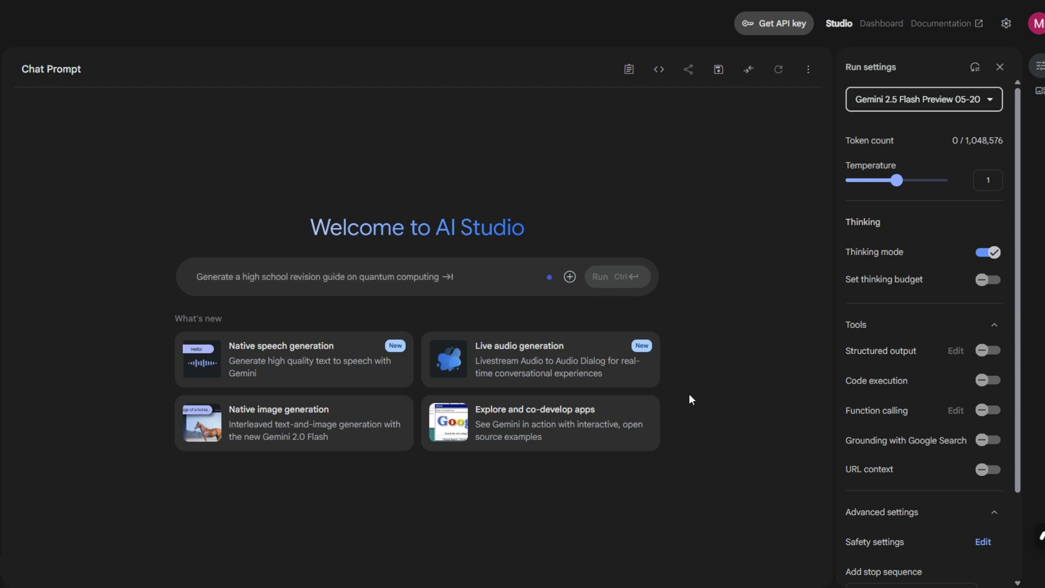
# Step: Upload the Arabic PDF and run the "Analyze the provided PDF by summarizing its content, evaluating its structure and purpose" prompt on Gemini 2.5 Flash Preview 05-20
pyautogui.click(570, 278)
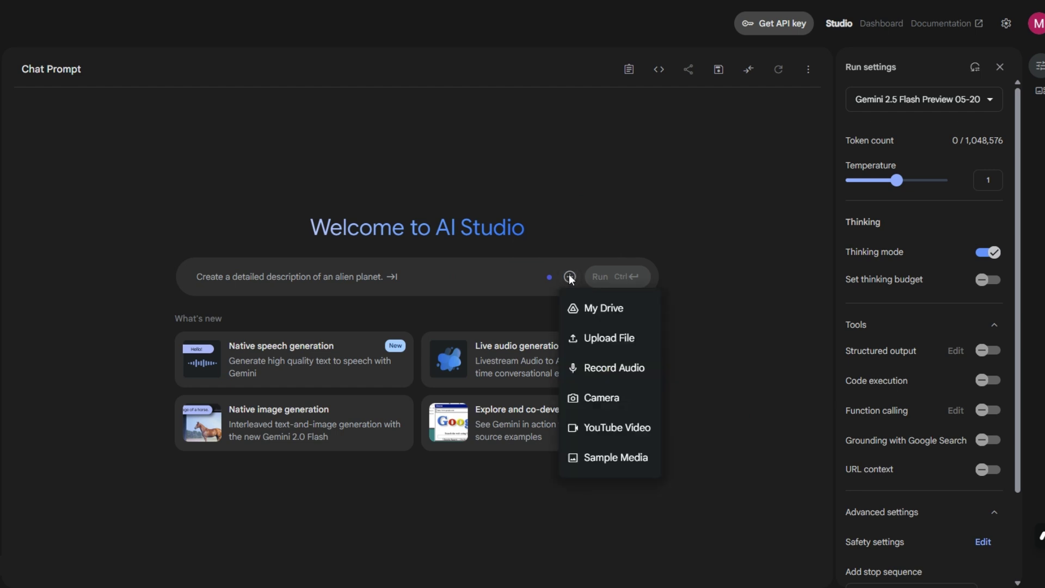
pyautogui.click(596, 366)
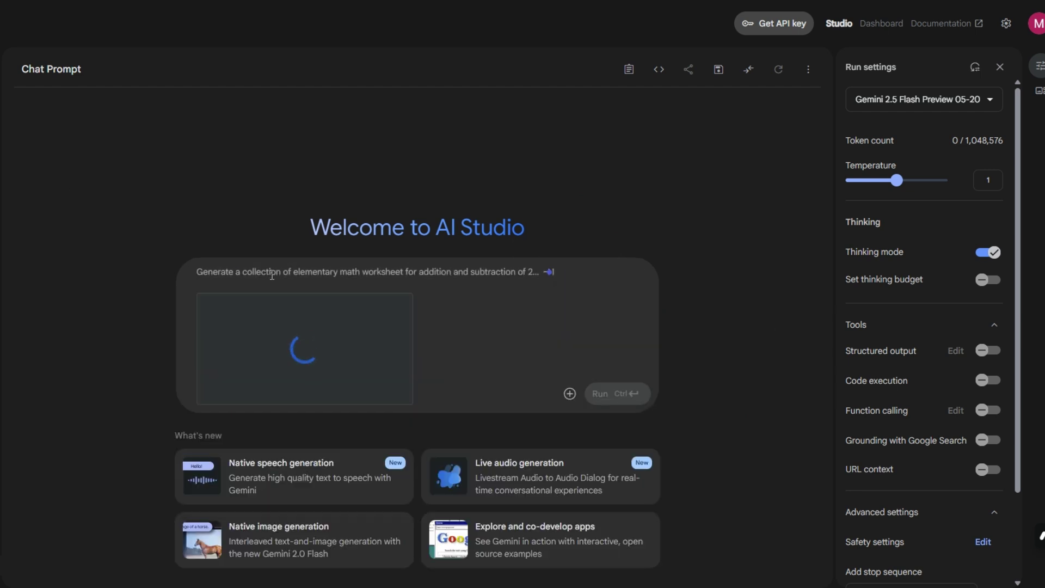
pyautogui.hotkey('ctrl', 'v')
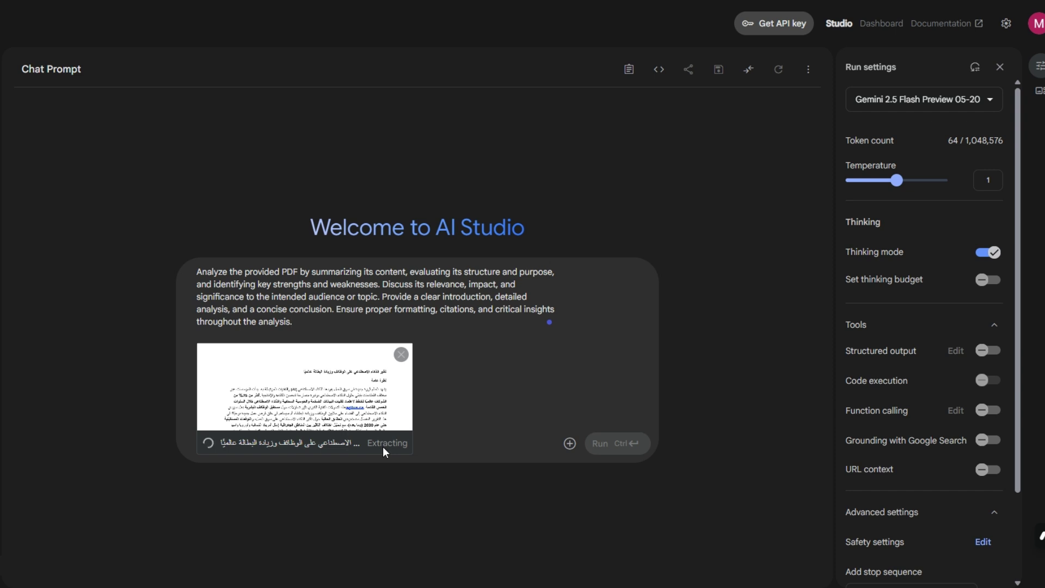
pyautogui.click(606, 453)
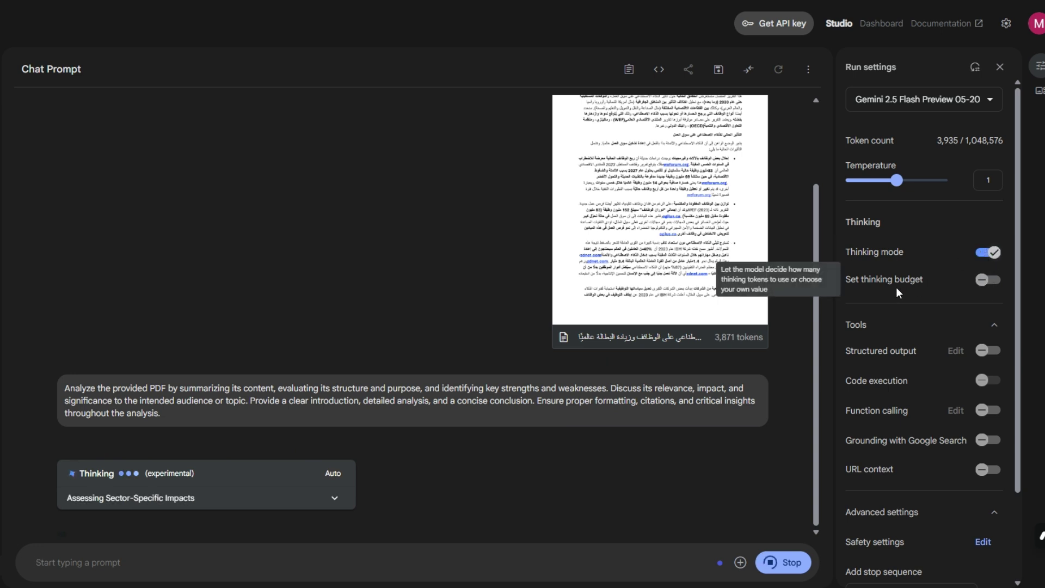
# Step: Check the thinking budget option, leave it off, and read the 05-20 PDF analysis from its summary through its conclusion
pyautogui.click(994, 287)
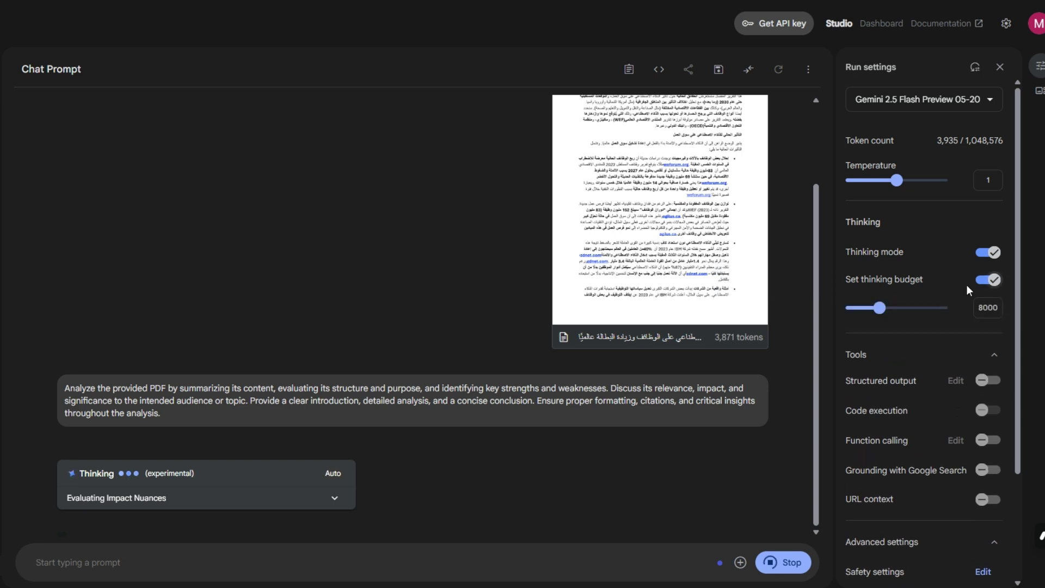
pyautogui.click(984, 287)
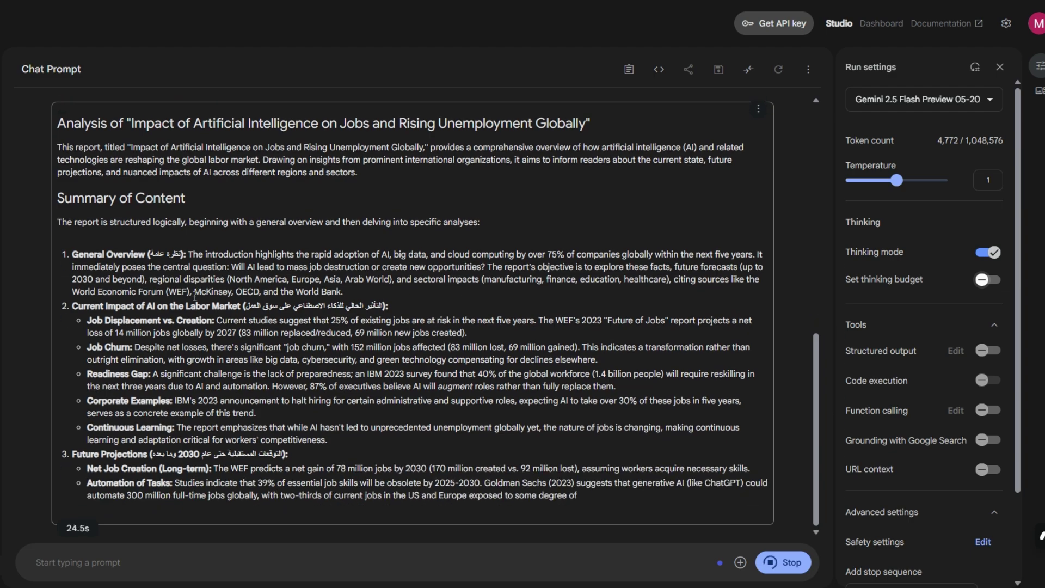
pyautogui.scroll(7, 109, 305)
pyautogui.scroll(-10, 351, 386)
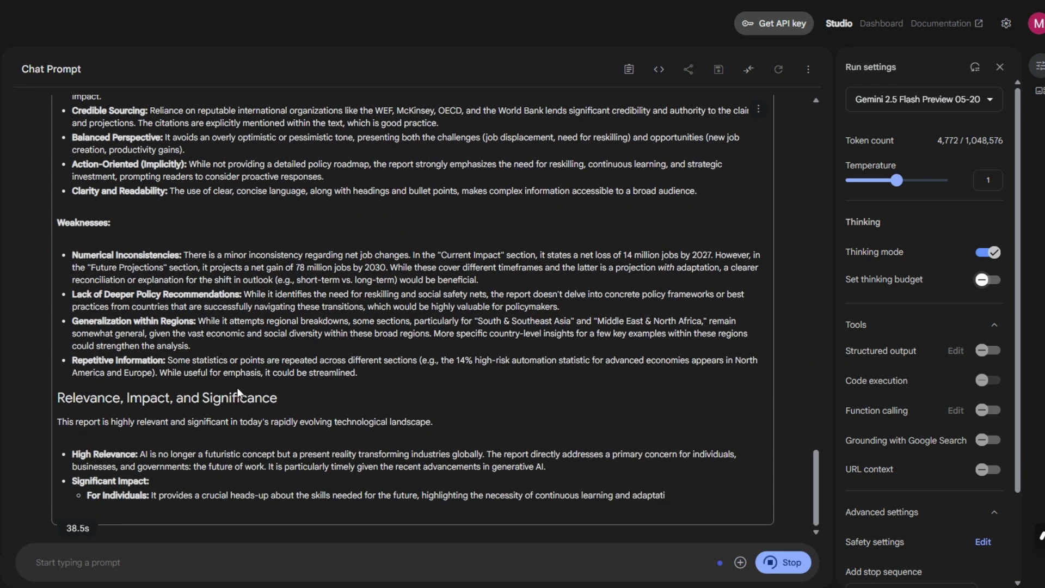
pyautogui.scroll(20, 156, 377)
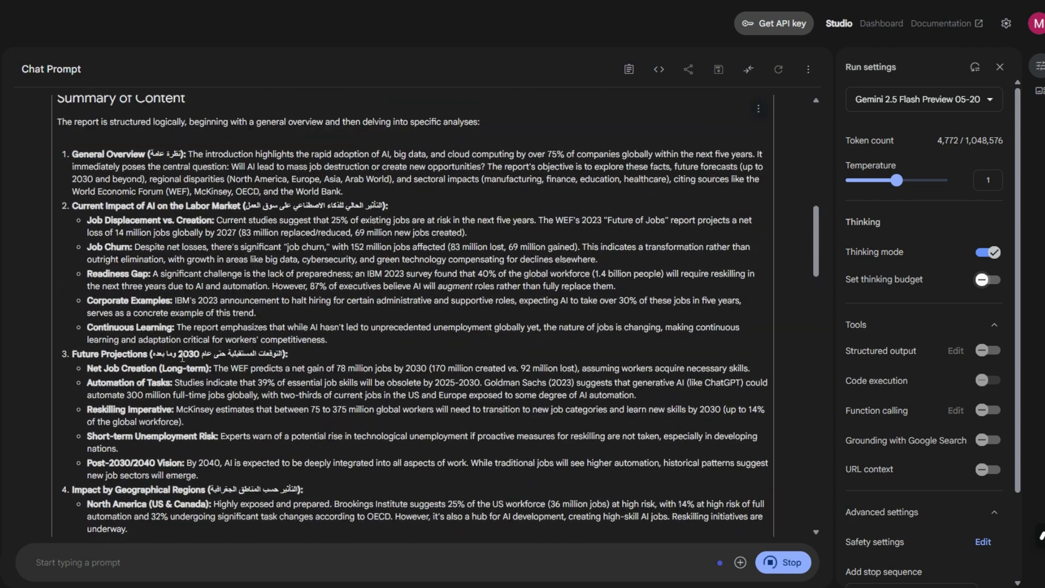
pyautogui.scroll(-4, 183, 357)
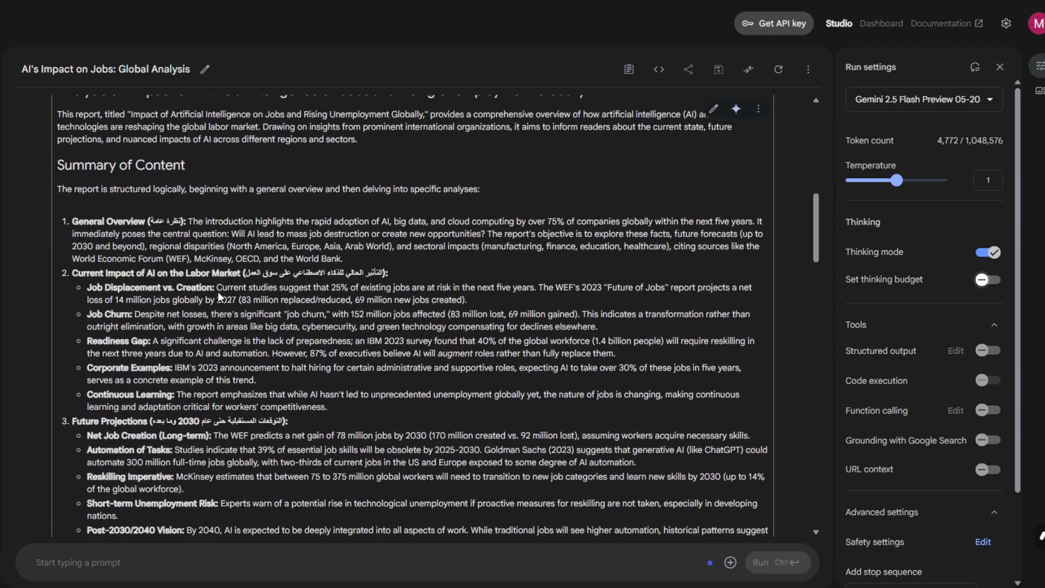
pyautogui.scroll(-5, 142, 288)
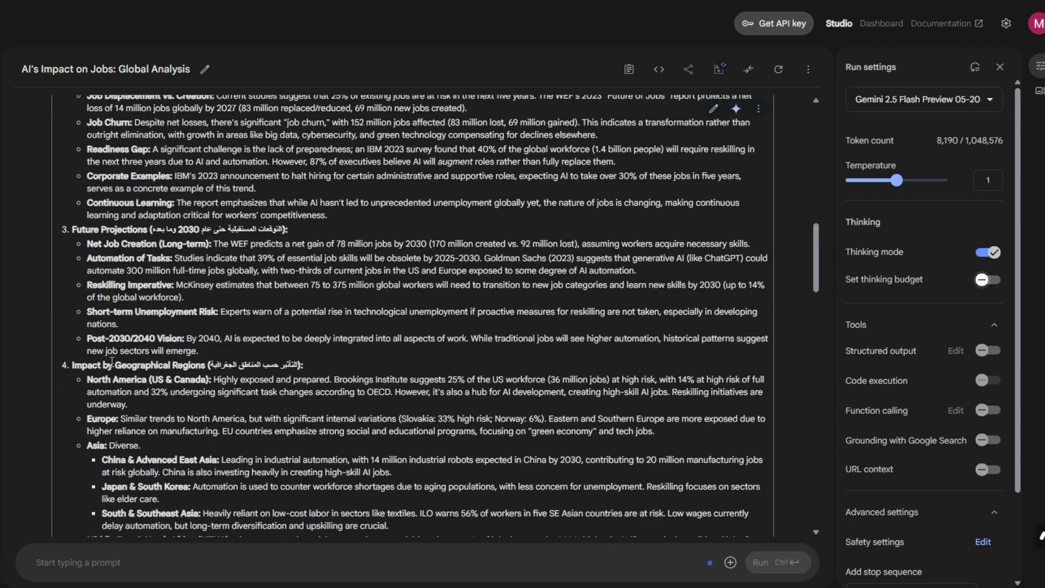
pyautogui.scroll(-20, 183, 375)
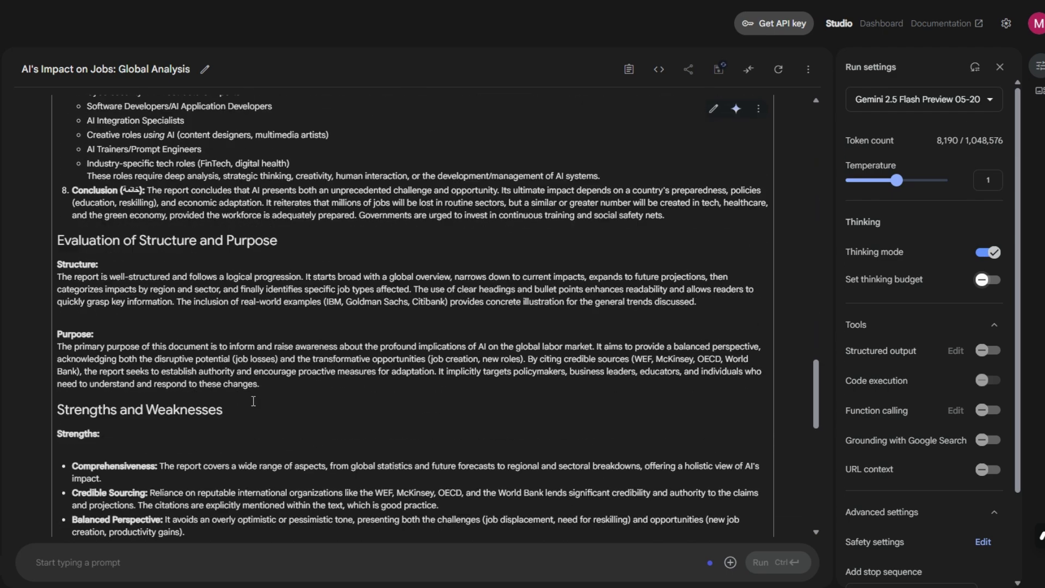
pyautogui.scroll(-7, 253, 402)
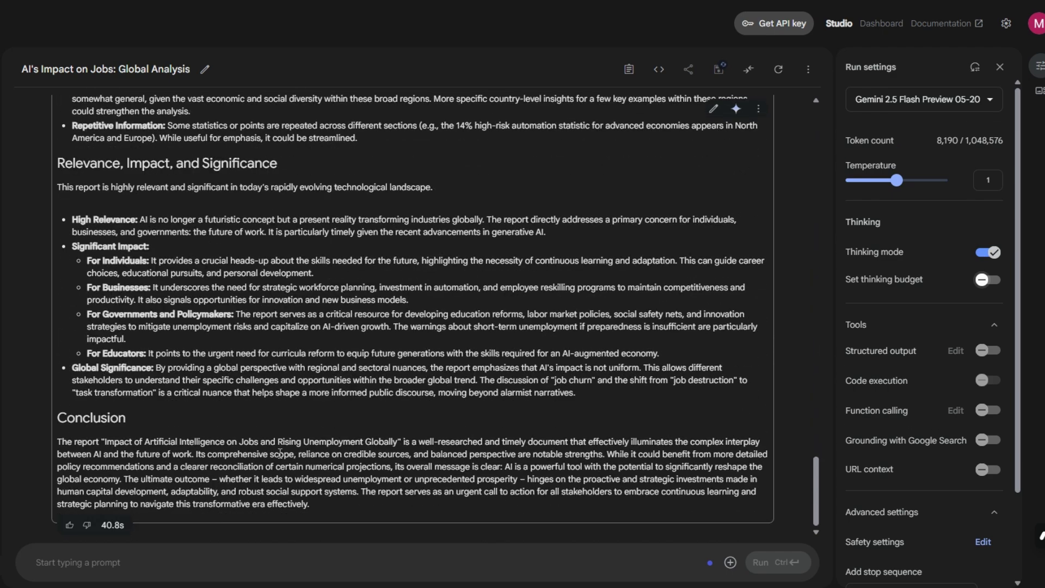
pyautogui.scroll(20, 287, 439)
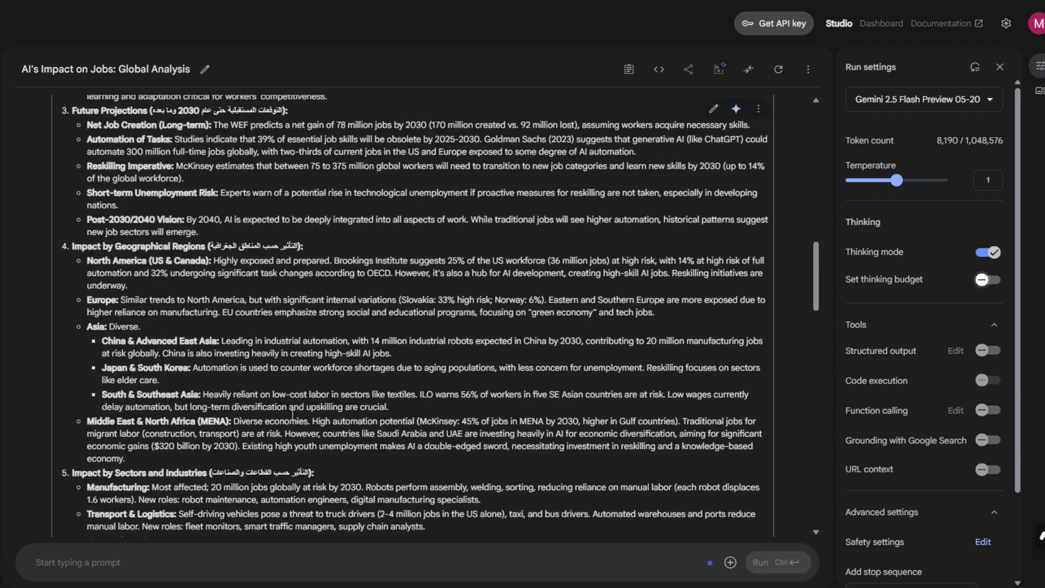
pyautogui.scroll(10, 294, 412)
pyautogui.scroll(-15, 294, 413)
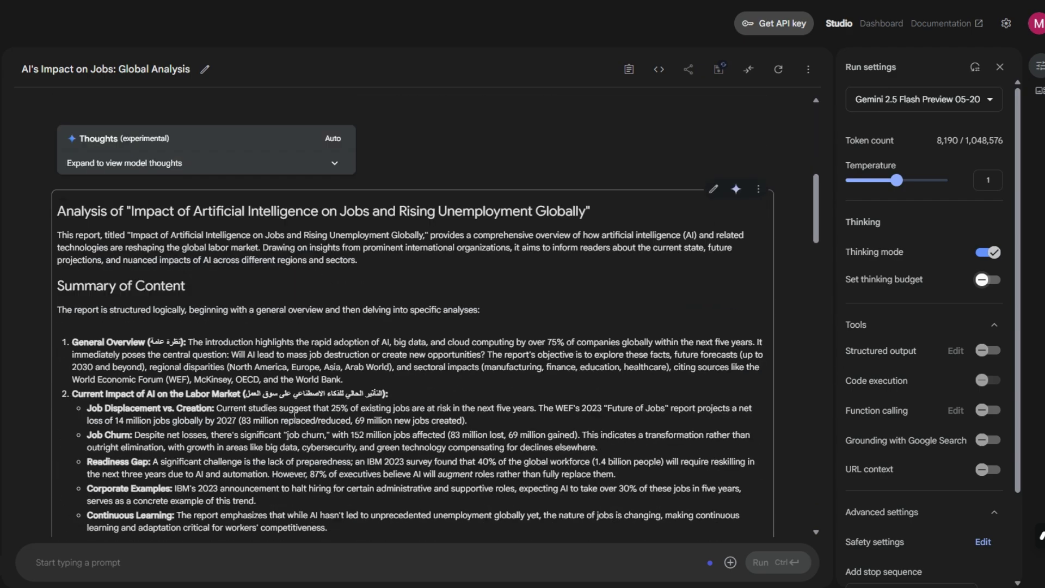
pyautogui.scroll(20, 381, 327)
# Step: Switch to Gemini 2.5 Flash Preview 04-17 and run the same "Analyze the provided PDF" prompt with the same Arabic PDF uploaded in a new chat
pyautogui.click(995, 103)
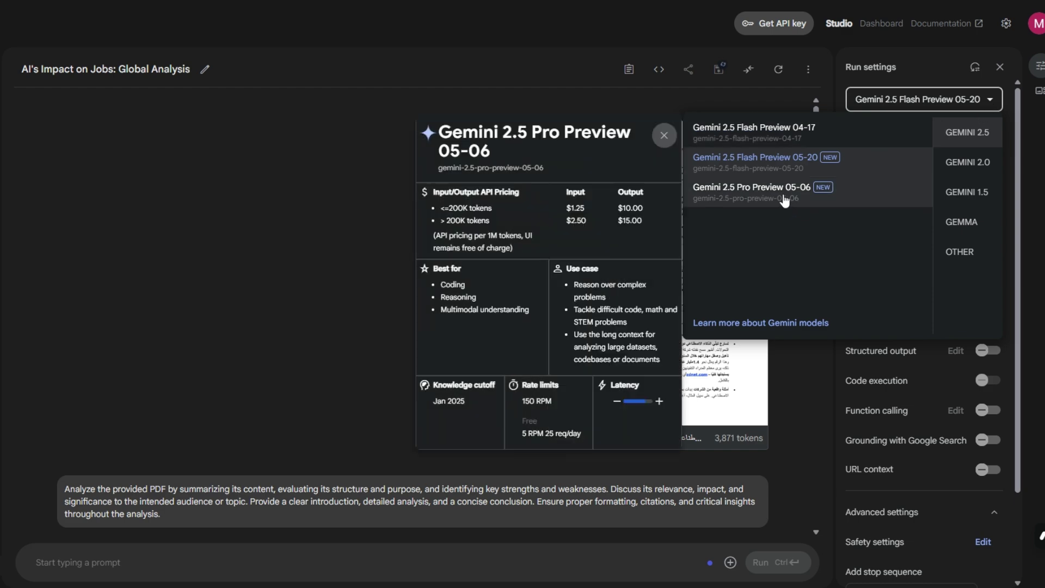
pyautogui.click(787, 143)
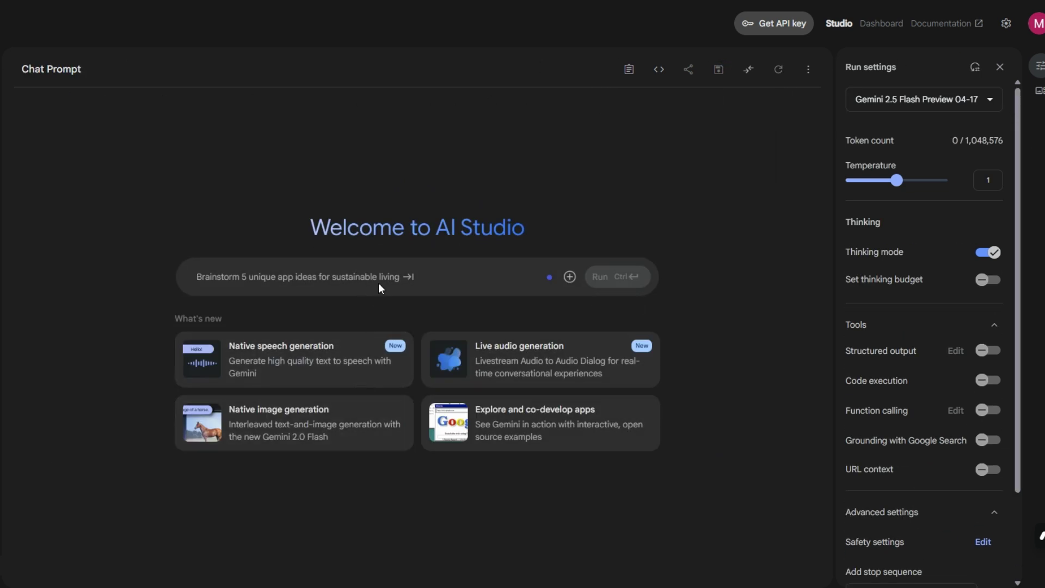
pyautogui.write('Analyze the provided PDF by summarizing its content, evaluating its structure and purpose, and identifying key strengths and weaknesses. Discuss its relevance, impact, and significance to the intended audience or topic. Provide a clear introduction, detailed analysis, and a concise conclusion. Ensure proper formatting, citations, and critical insights throughout the analysis.')
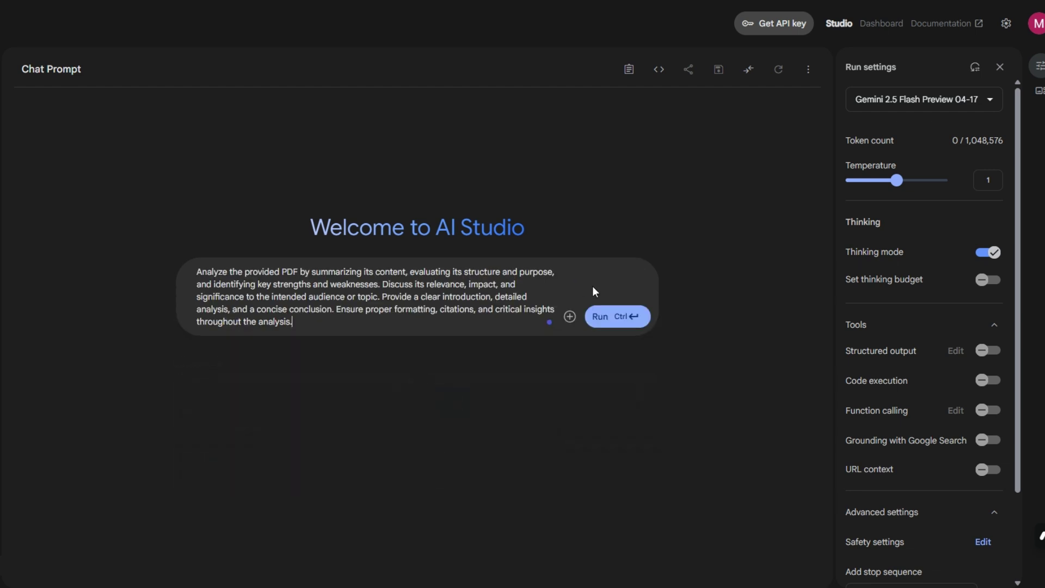
pyautogui.click(570, 316)
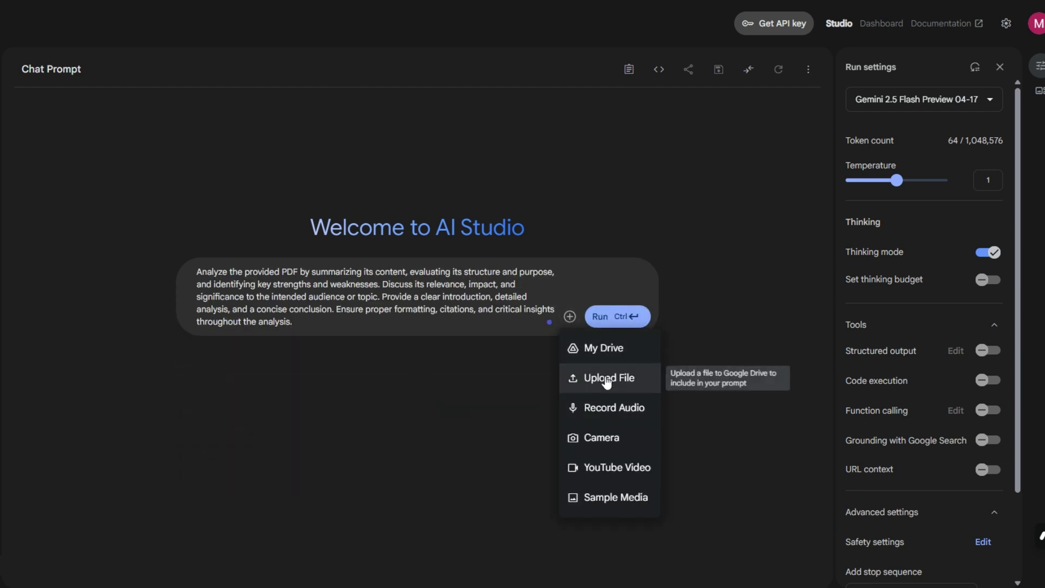
pyautogui.click(605, 378)
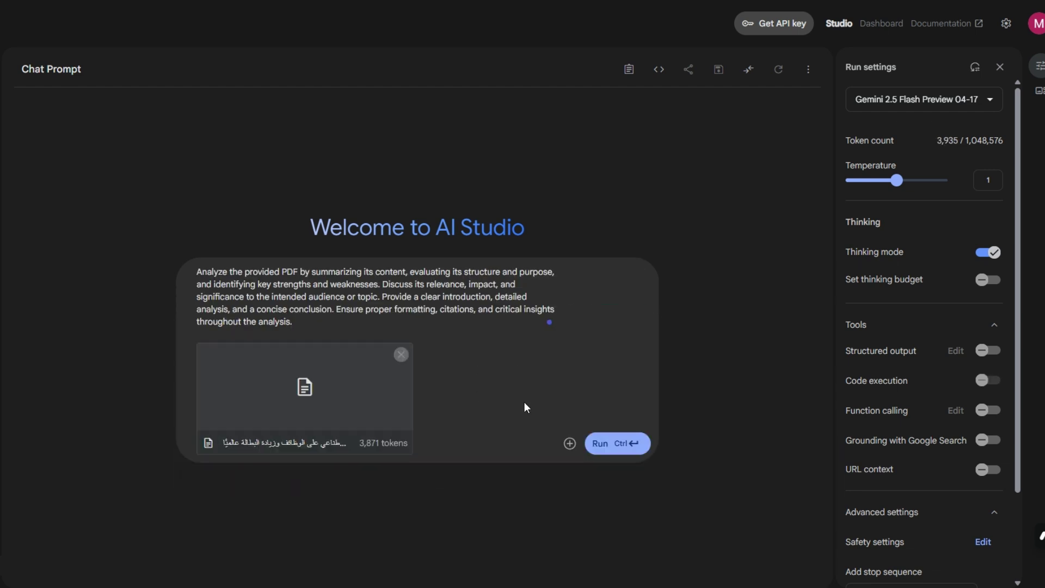
pyautogui.click(603, 443)
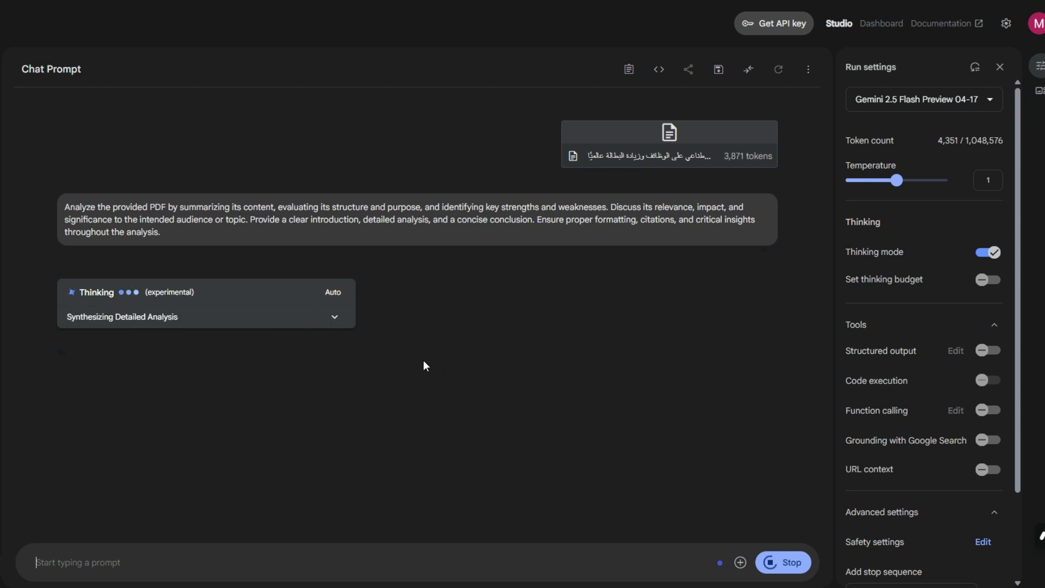
# Step: Examine the 04-17 model's thoughts and read its PDF analysis from the introduction through the conclusion
pyautogui.click(337, 318)
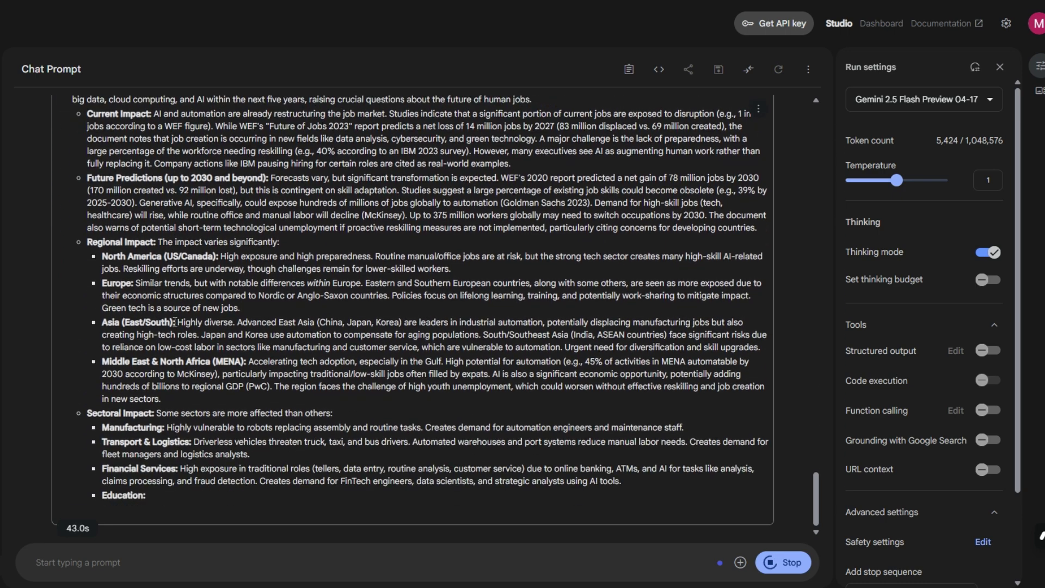
pyautogui.scroll(3, 175, 322)
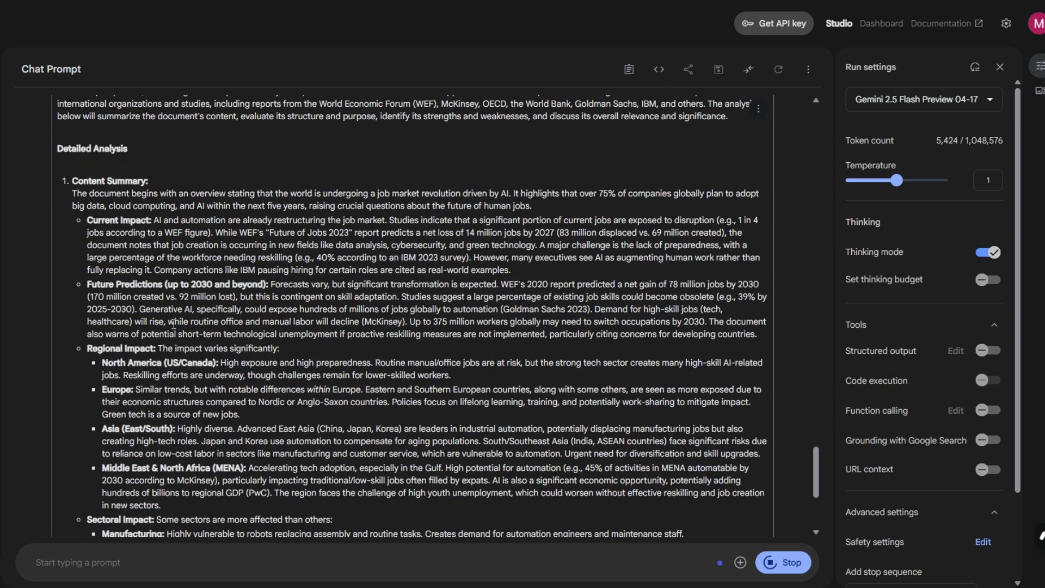
pyautogui.scroll(-10, 174, 273)
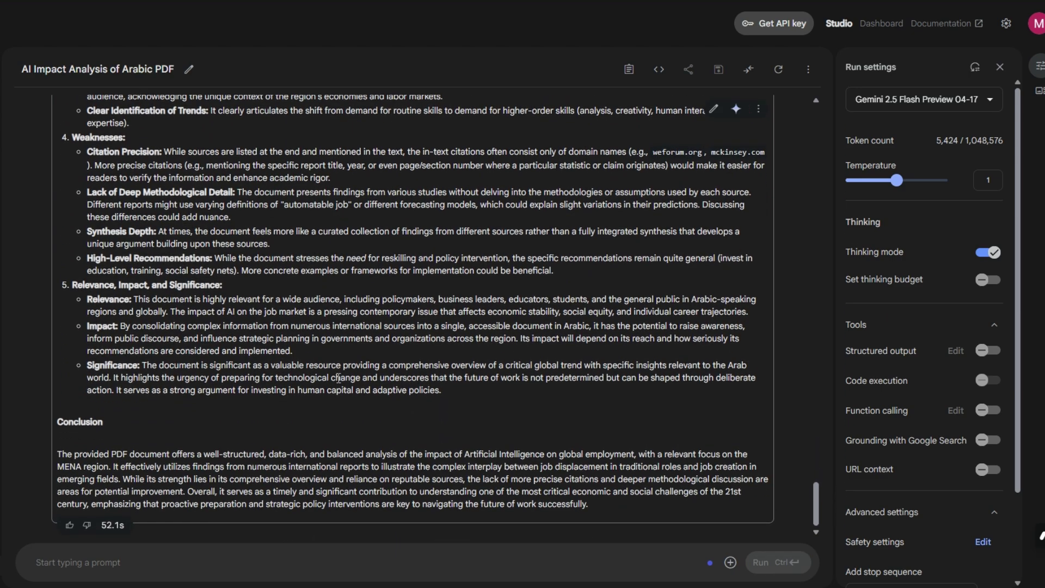
pyautogui.scroll(20, 338, 378)
pyautogui.scroll(-5, 313, 373)
pyautogui.scroll(-15, 313, 373)
pyautogui.scroll(15, 292, 365)
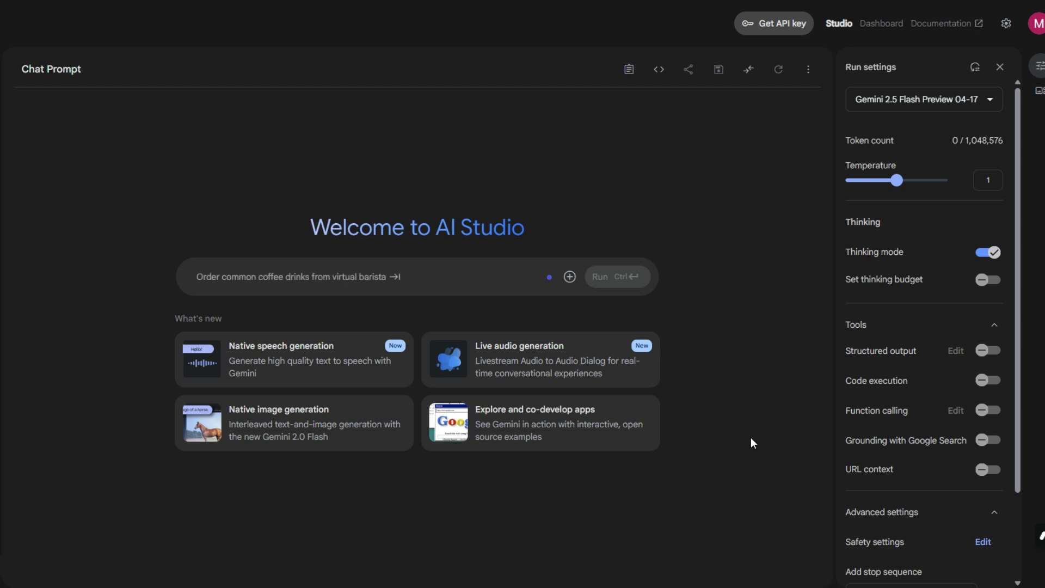
# Step: Open Native speech generation from the start page and expand its model settings
pyautogui.click(298, 362)
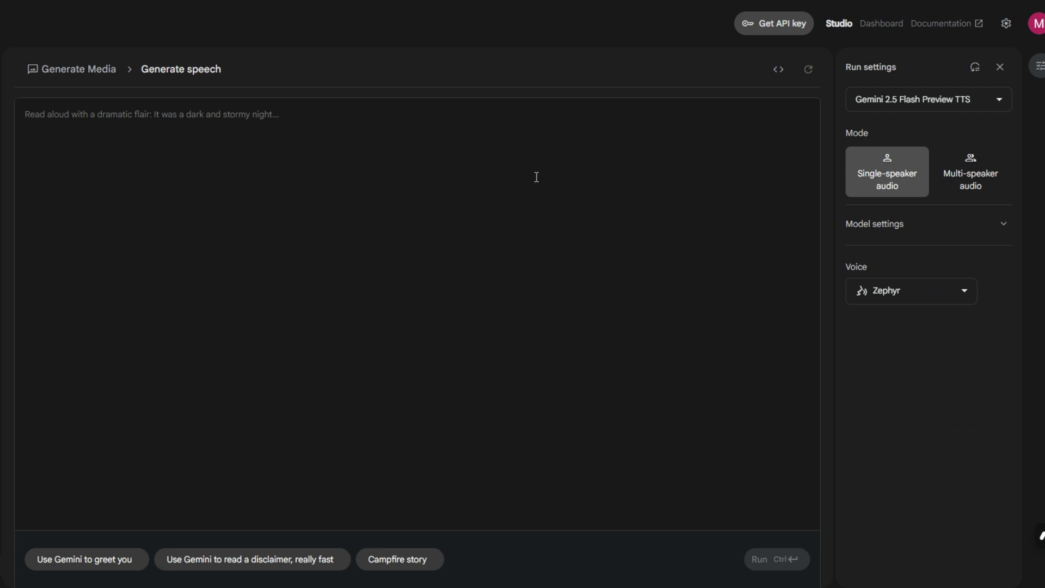
pyautogui.click(1003, 230)
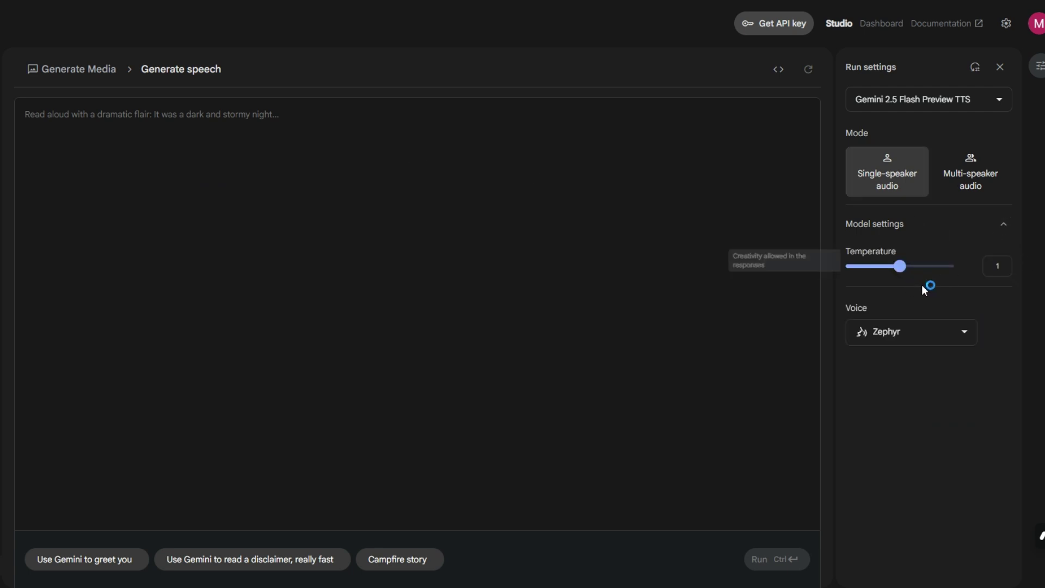
# Step: Browse the voices and their styles offered for single-speaker audio with Gemini 2.5 Flash Preview TTS
pyautogui.click(940, 338)
pyautogui.scroll(-10, 926, 430)
pyautogui.scroll(-3, 927, 435)
pyautogui.scroll(5, 911, 483)
pyautogui.scroll(6, 906, 436)
pyautogui.scroll(1, 908, 444)
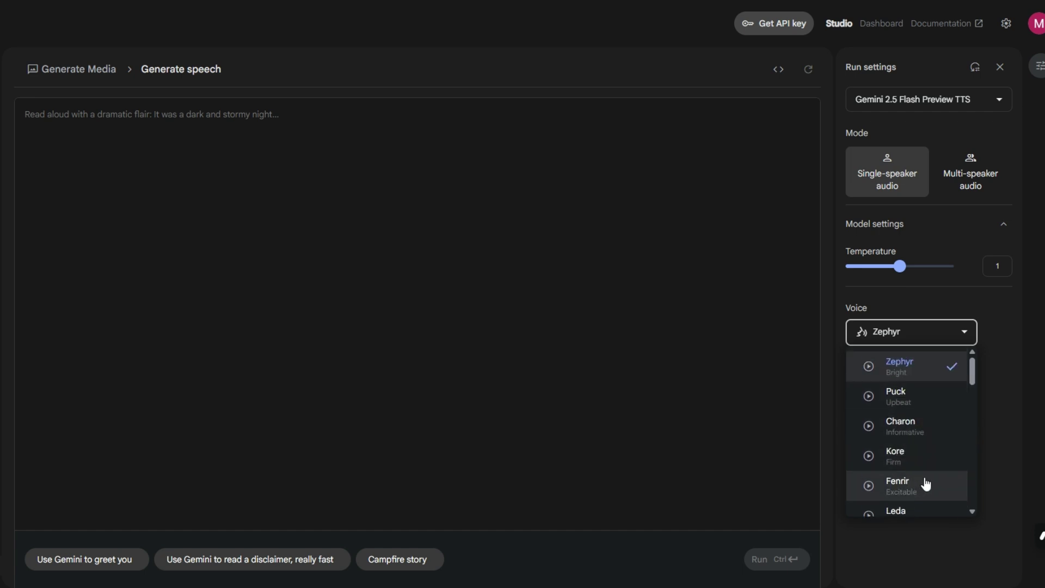
pyautogui.scroll(-2, 923, 482)
pyautogui.scroll(-2, 924, 485)
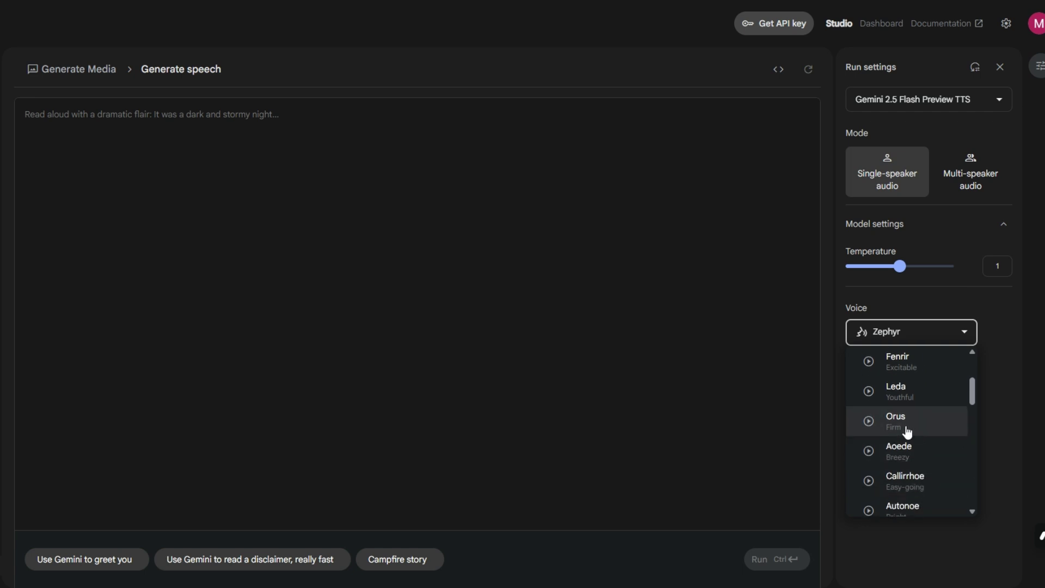
pyautogui.scroll(-2, 909, 438)
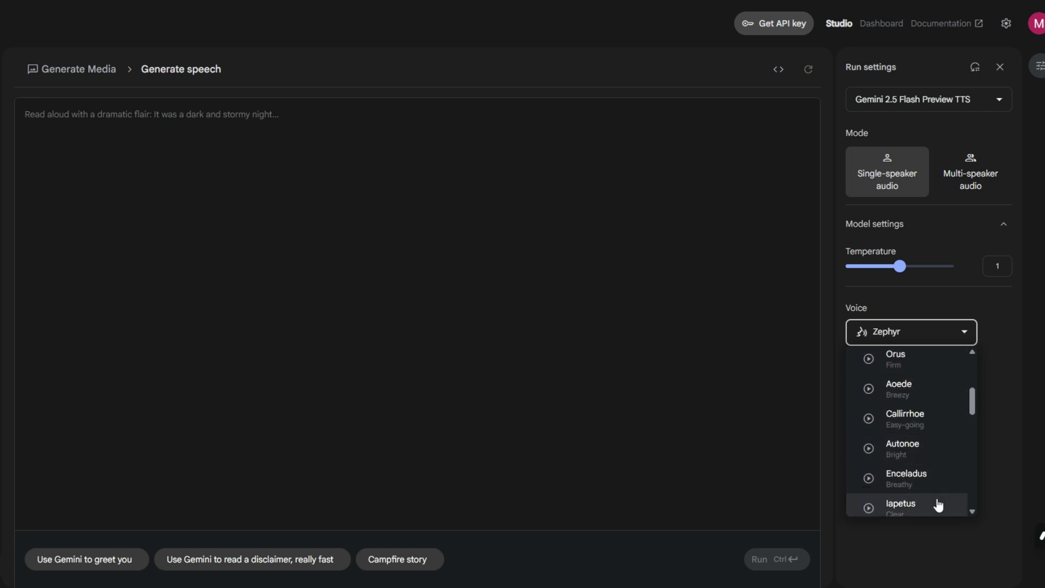
pyautogui.scroll(-1, 934, 490)
pyautogui.scroll(-3, 932, 485)
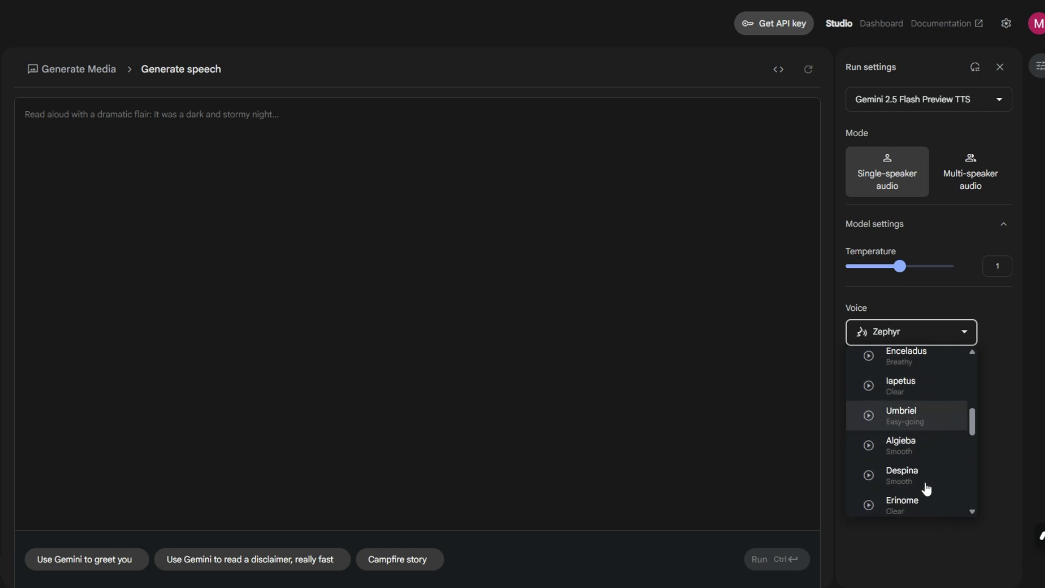
pyautogui.scroll(-4, 933, 499)
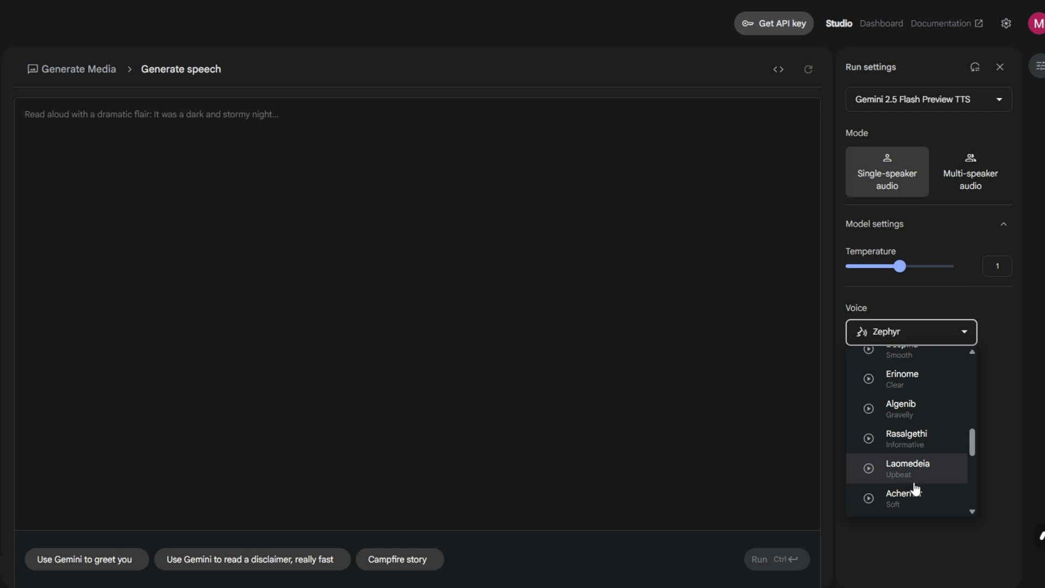
pyautogui.scroll(-4, 908, 498)
pyautogui.scroll(10, 907, 474)
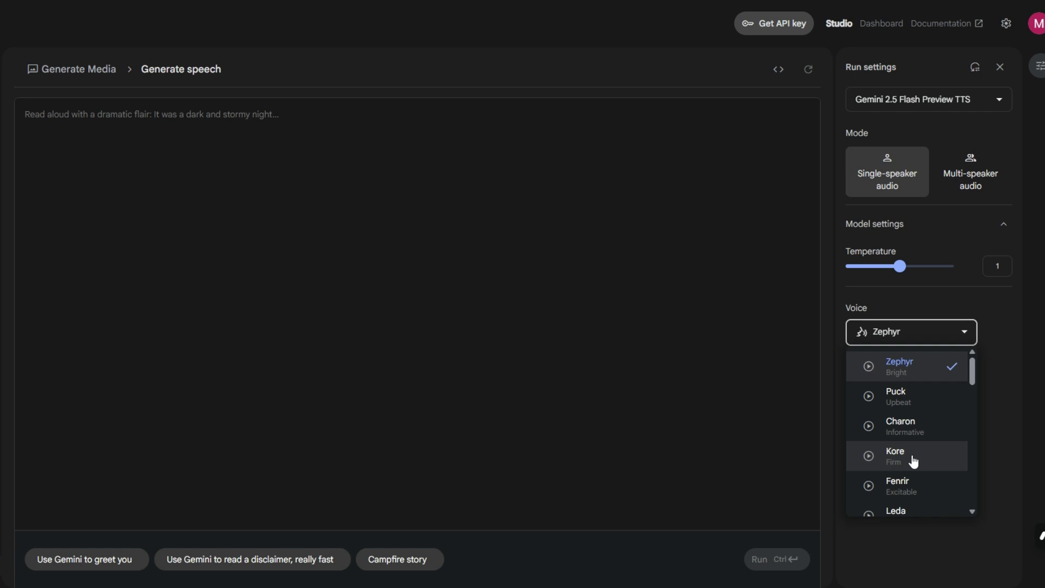
pyautogui.scroll(-1, 913, 458)
pyautogui.scroll(-1, 953, 509)
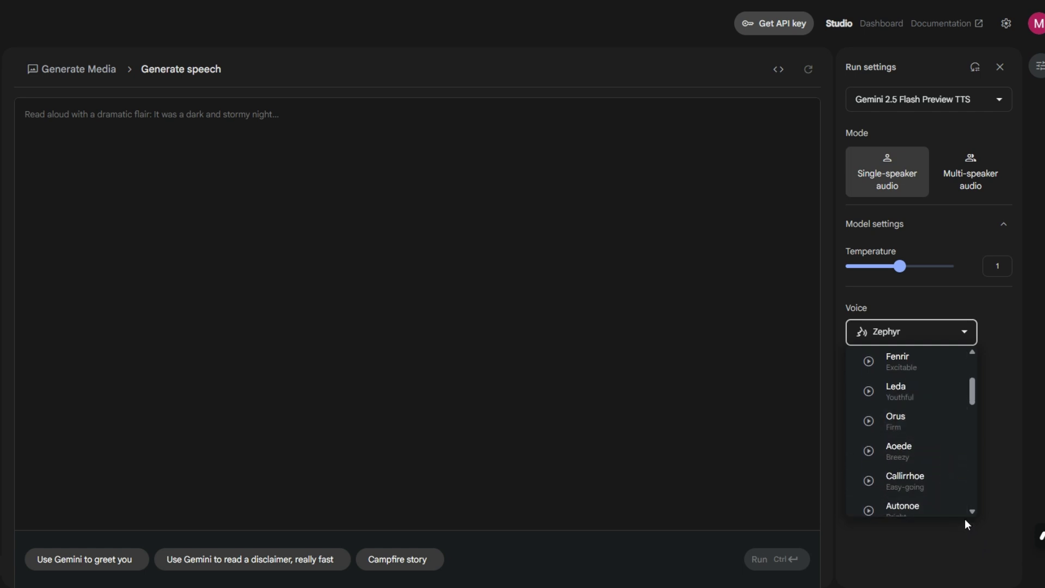
# Step: Look through the remaining voices and choose Achird (Friendly) for the single-speaker audio
pyautogui.scroll(-1, 950, 517)
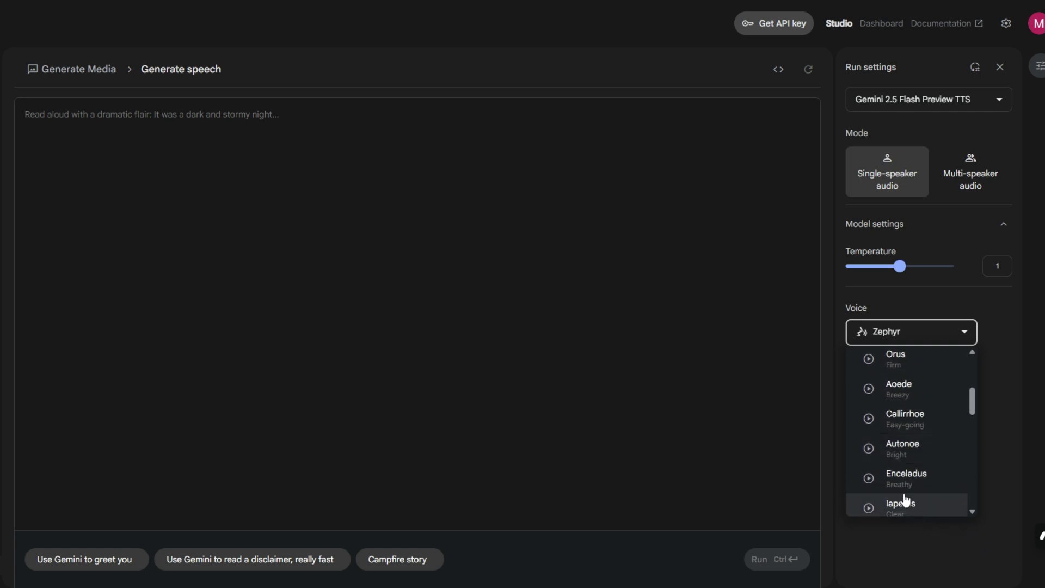
pyautogui.scroll(-2, 906, 500)
pyautogui.scroll(-1, 933, 462)
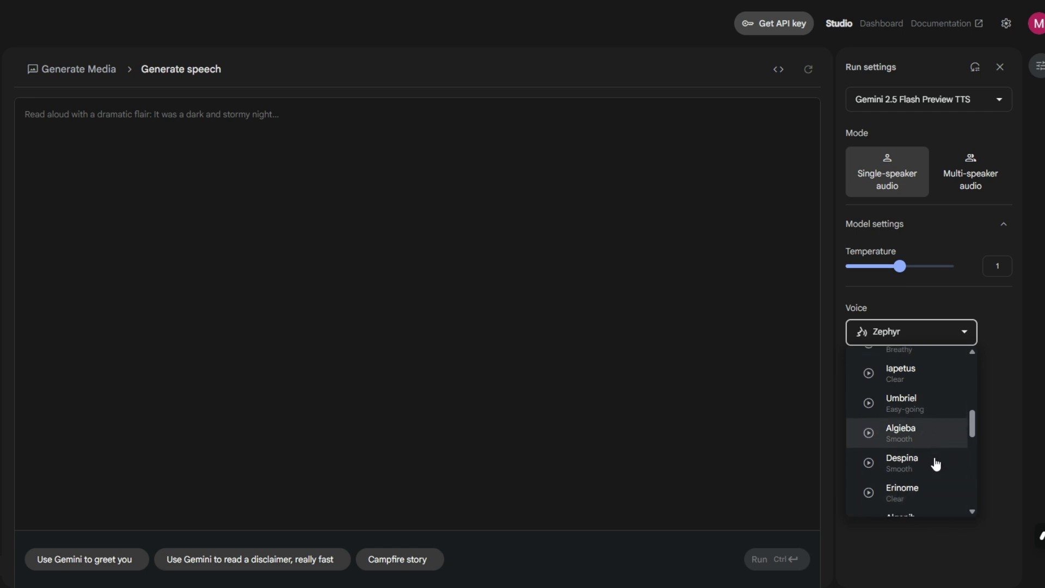
pyautogui.scroll(-3, 906, 432)
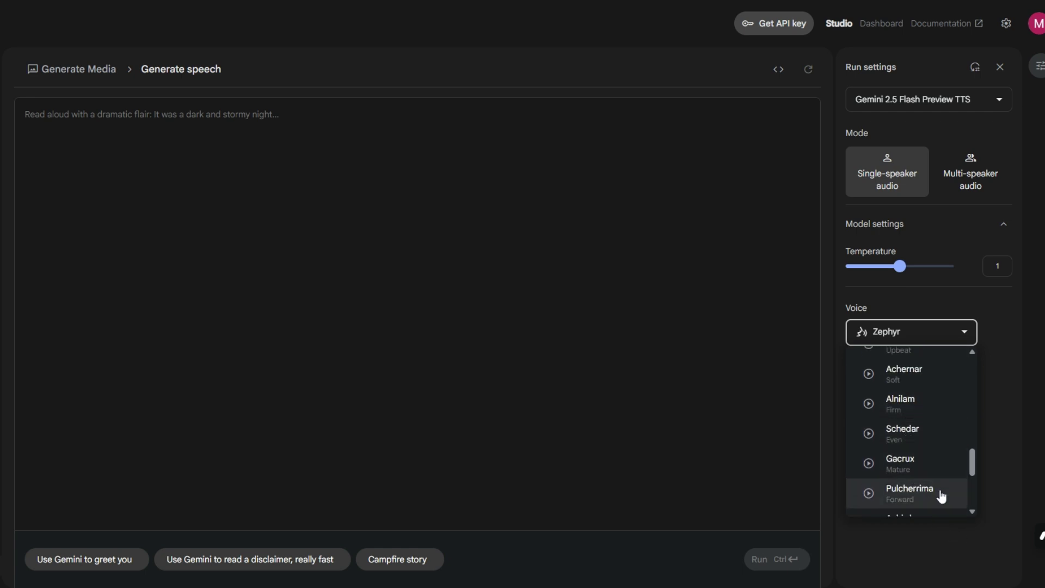
pyautogui.scroll(-1, 932, 490)
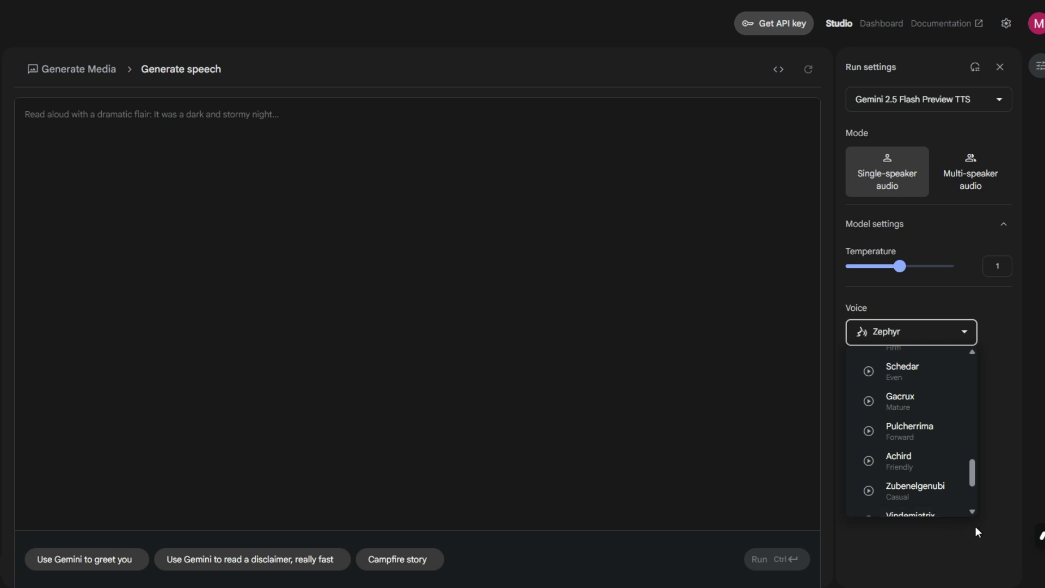
pyautogui.scroll(-1, 961, 517)
pyautogui.click(917, 402)
# Step: Paste the Arabic documentary script on artificial intelligence, generate its speech with Gemini 2.5 Flash Preview TTS, and open the audio clip's options
pyautogui.click(102, 123)
pyautogui.hotkey('ctrl', 'v')
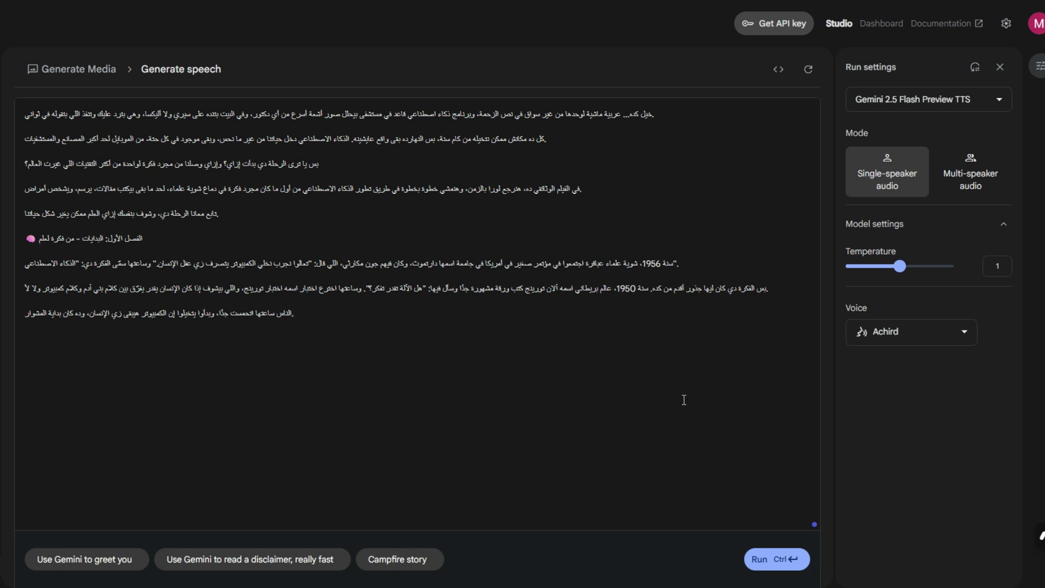
pyautogui.click(972, 103)
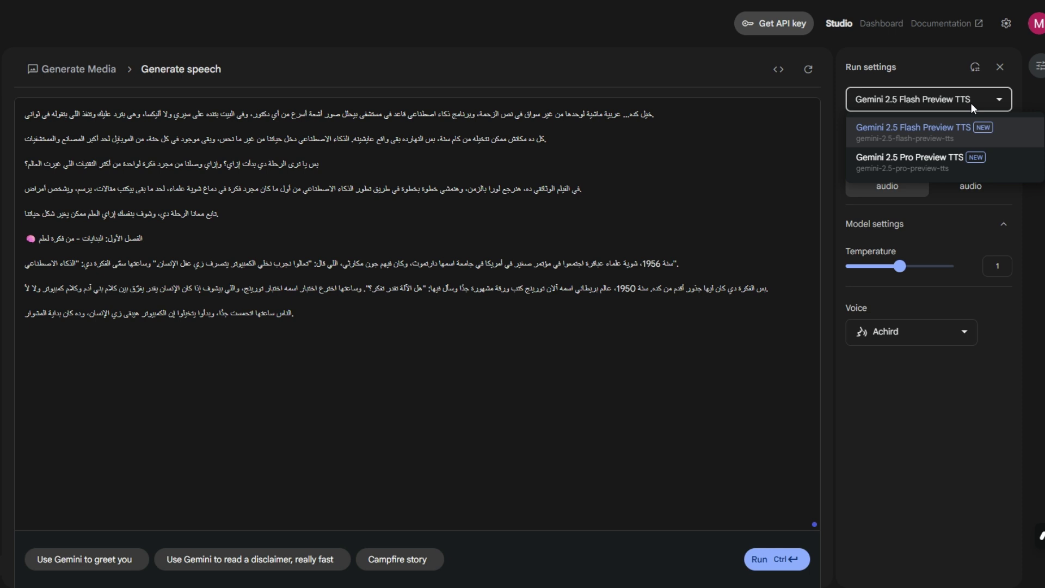
pyautogui.click(859, 184)
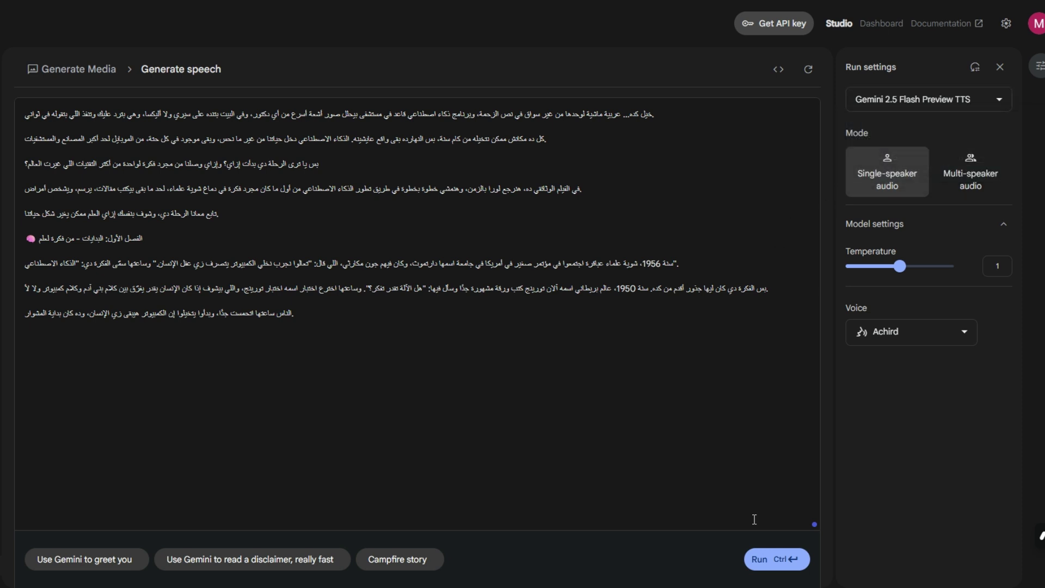
pyautogui.click(757, 566)
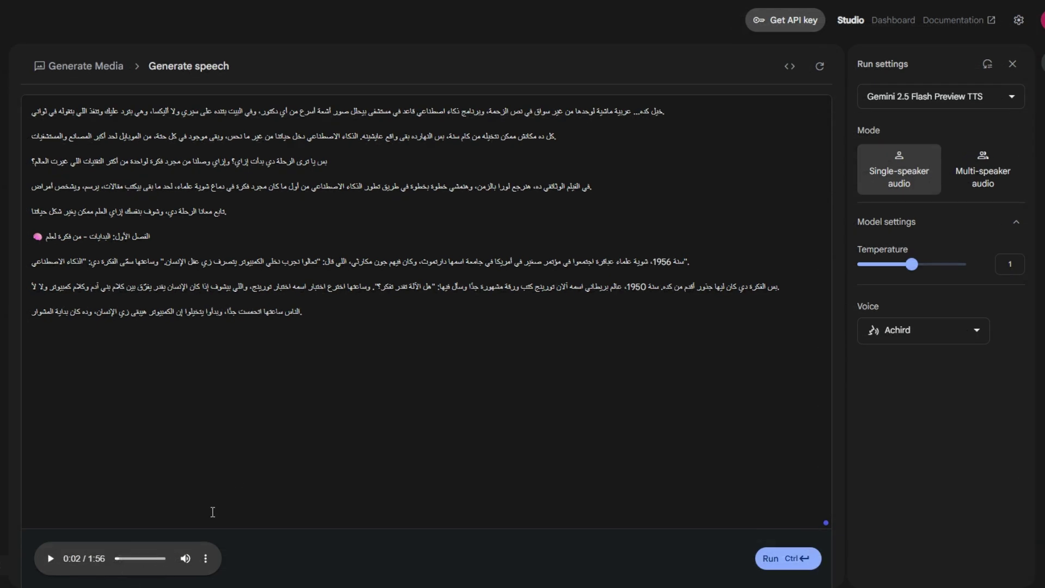
pyautogui.click(205, 559)
pyautogui.click(139, 524)
# Step: Switch to multi-speaker audio and review the name and voice settings of Speaker 1 and Speaker 2
pyautogui.click(980, 184)
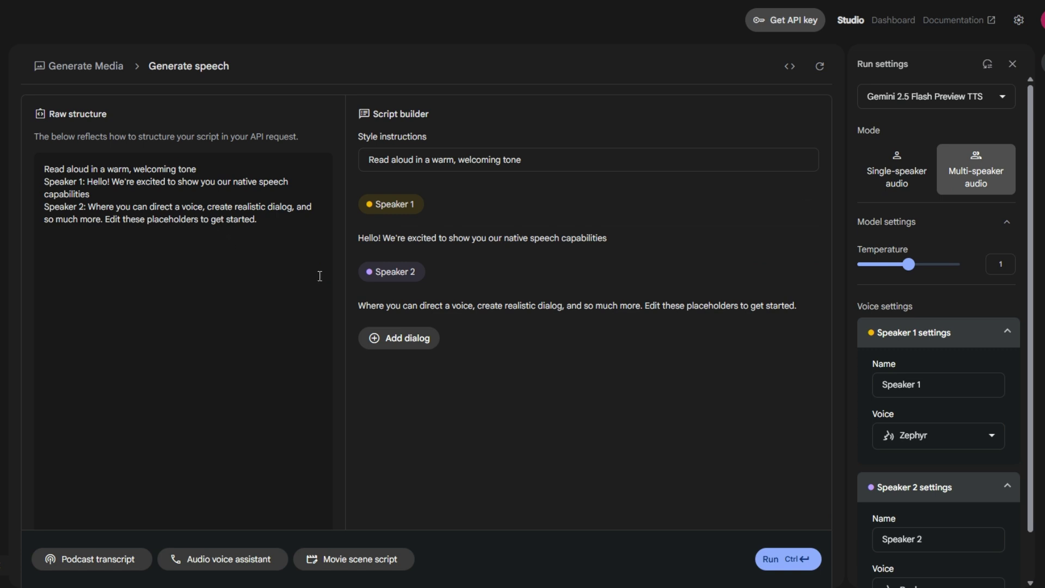
pyautogui.scroll(-1, 973, 490)
pyautogui.click(973, 490)
pyautogui.scroll(1, 973, 490)
pyautogui.scroll(-1, 1016, 414)
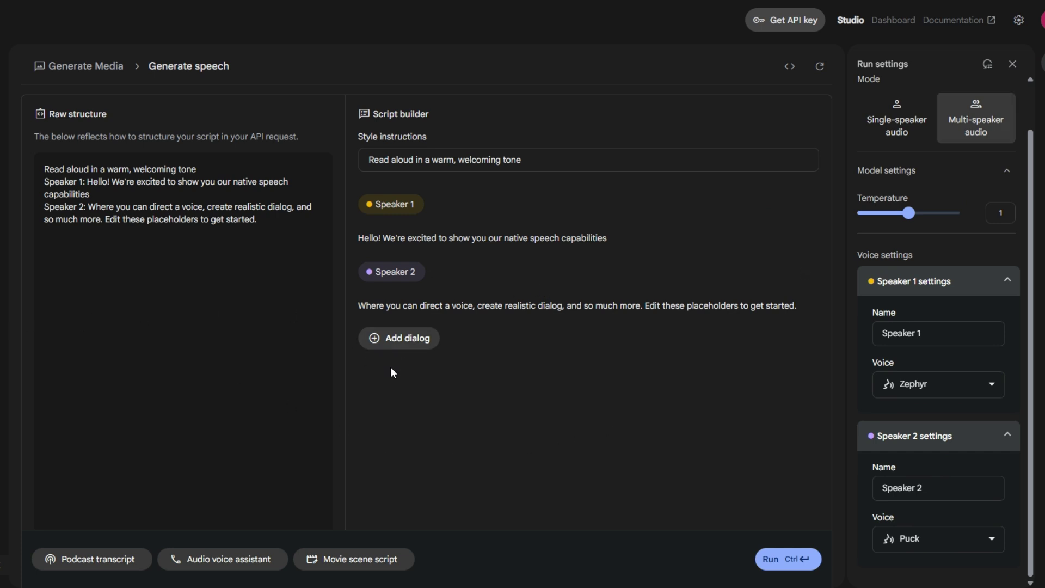
# Step: Add another Speaker 1 dialog to the end of the script with the text "Fine"
pyautogui.click(374, 342)
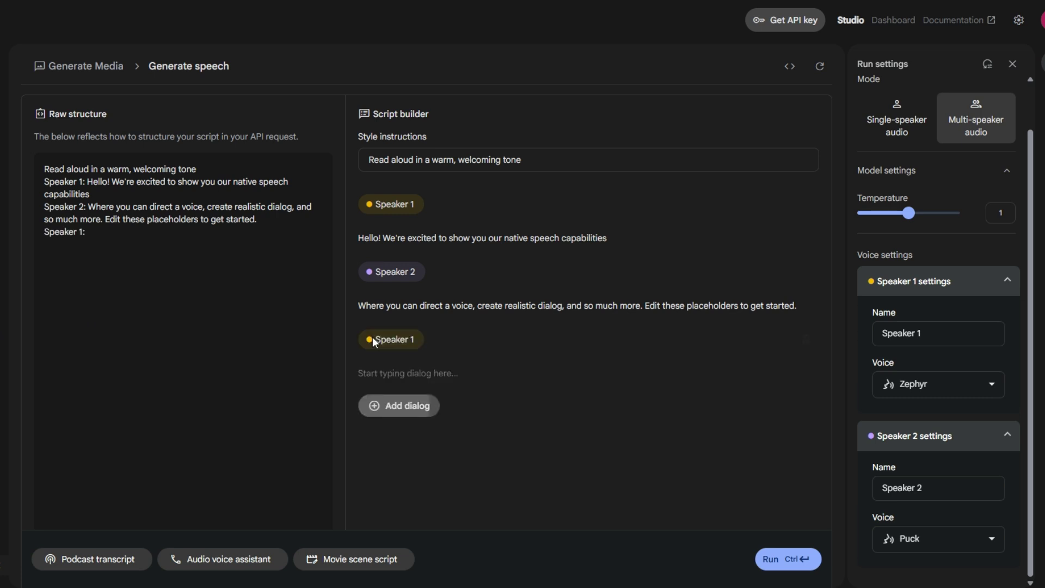
pyautogui.tripleClick(464, 239)
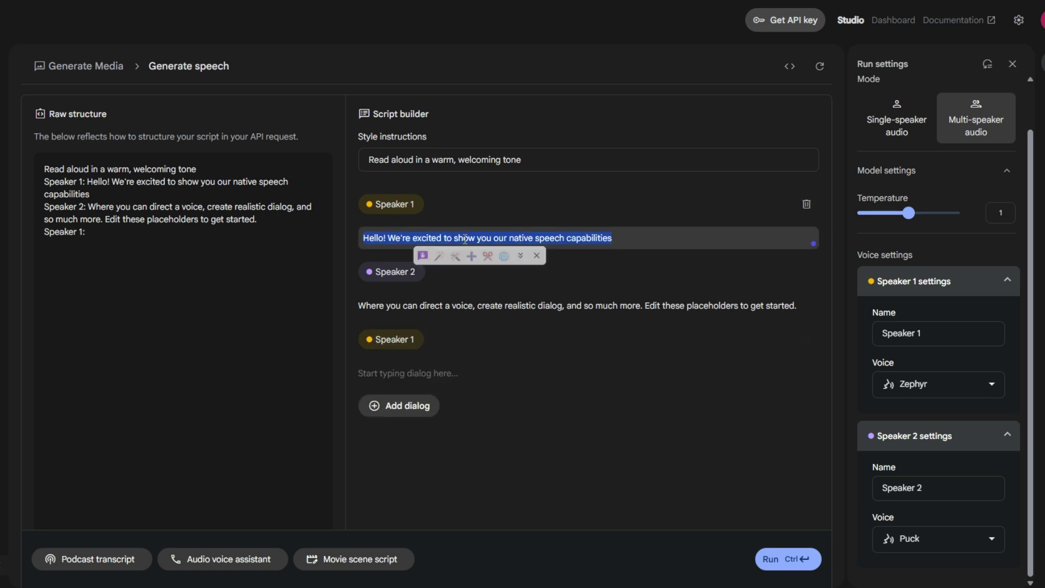
pyautogui.tripleClick(444, 306)
pyautogui.click(411, 374)
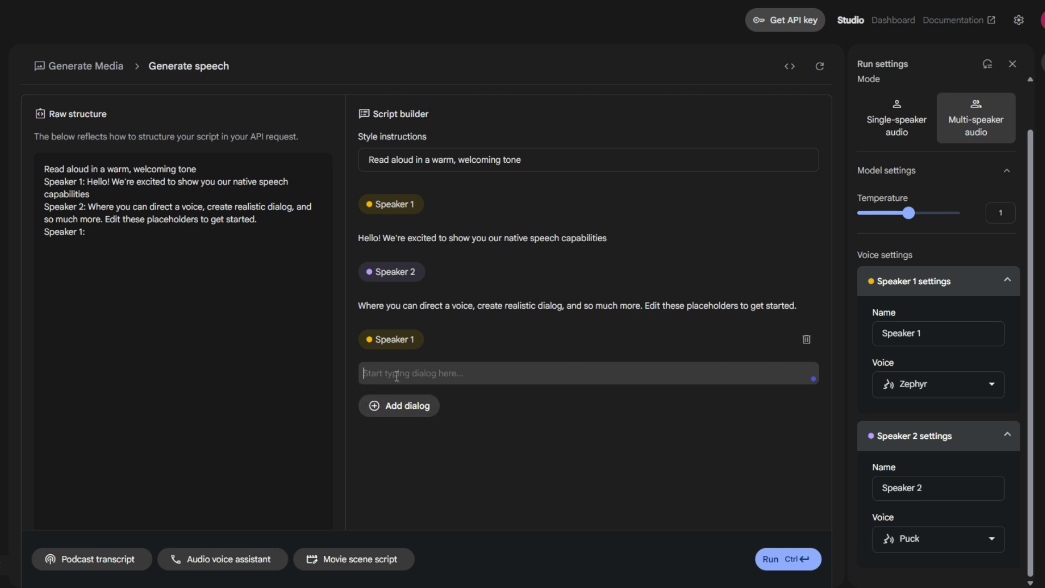
pyautogui.write('Fine')
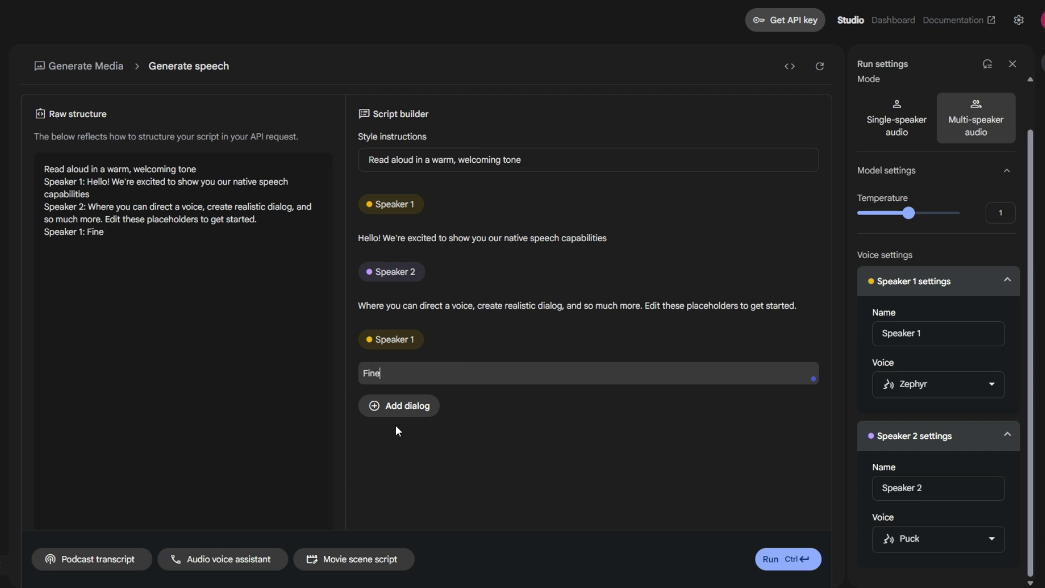
# Step: Add an empty Speaker 2 dialog at the end of the script and delete the "Fine" dialog
pyautogui.click(400, 406)
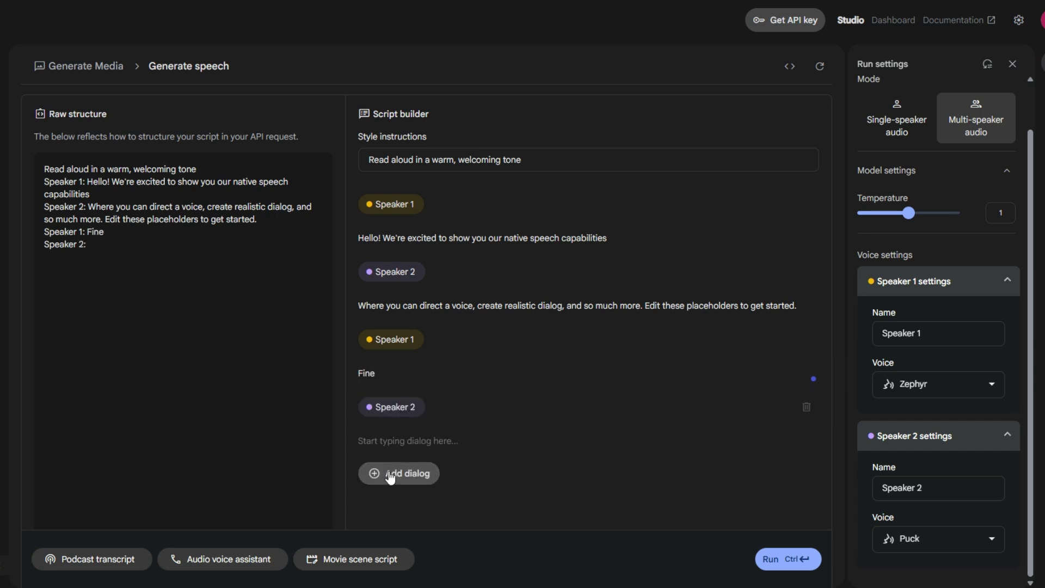
pyautogui.click(403, 442)
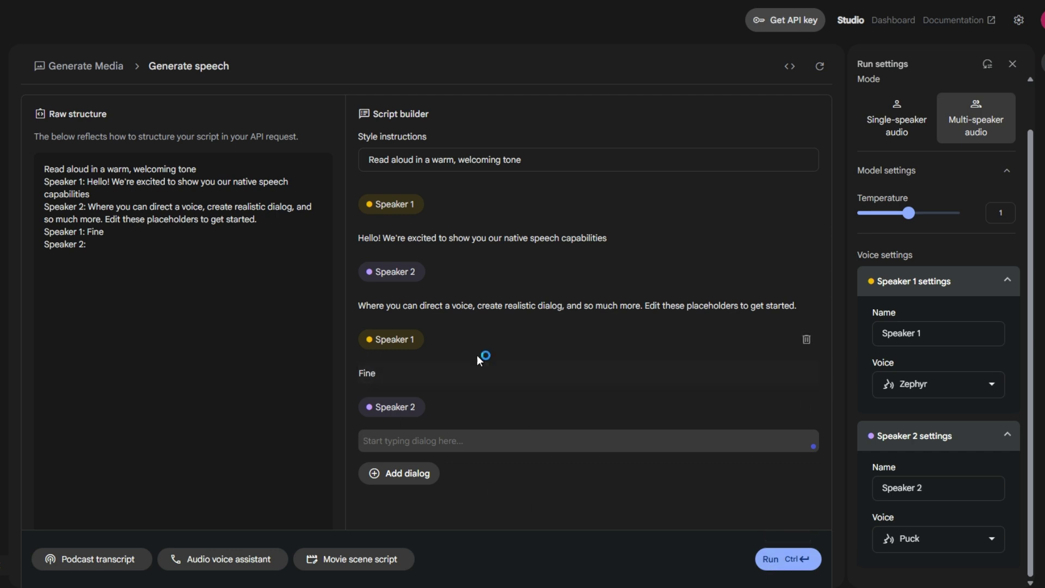
pyautogui.click(806, 339)
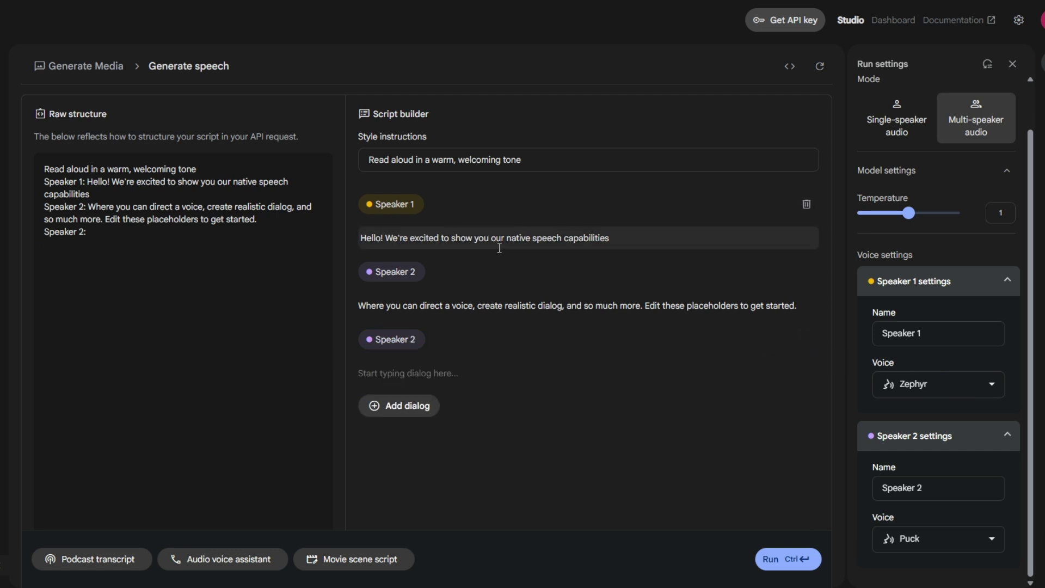
# Step: Generate the two-speaker audio in a warm, welcoming tone and open the resulting clip's options
pyautogui.click(774, 566)
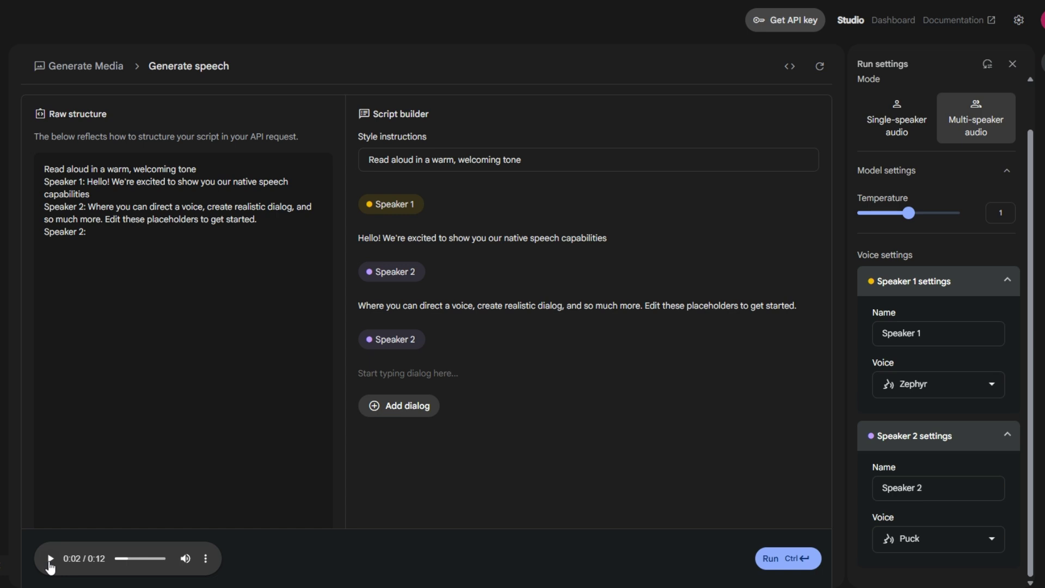
pyautogui.click(206, 558)
pyautogui.click(133, 522)
pyautogui.scroll(1, 883, 306)
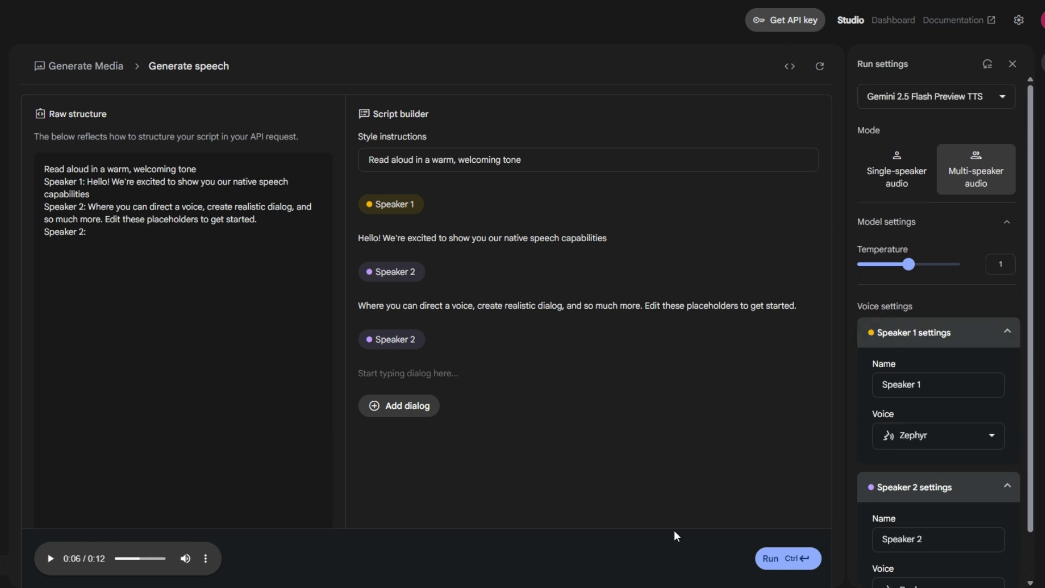